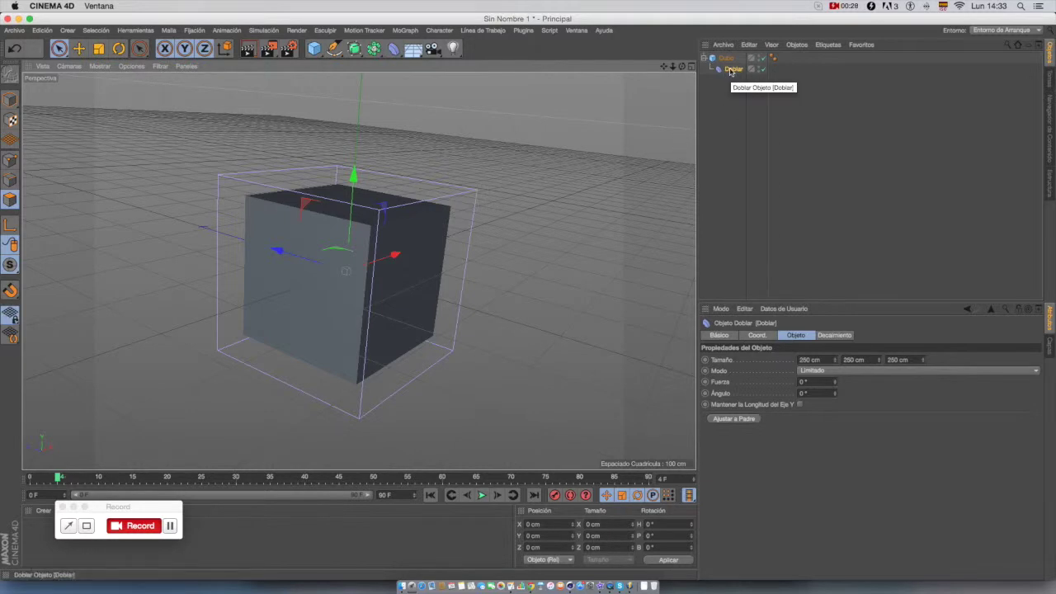
Set the cube's Doblar deformer to a strength of 49° and an angle of 232°.
left_click_drag(550, 202, 372, 288, "alt")
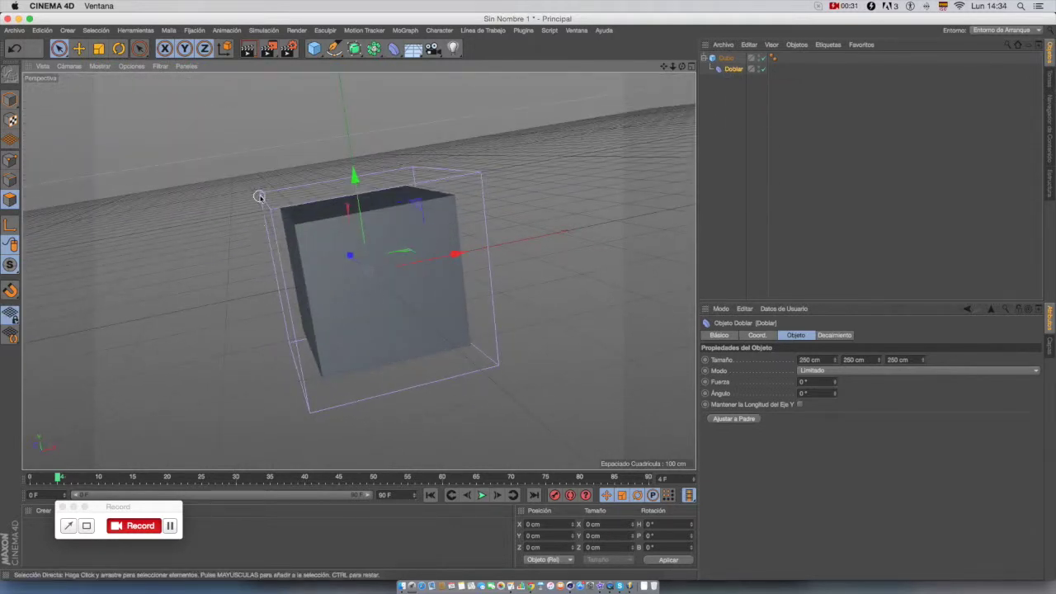
mouse_move(466, 303)
left_mouse_down("alt")
mouse_move(573, 333)
mouse_move(540, 358)
mouse_move(416, 352)
mouse_move(500, 325)
mouse_move(521, 339)
mouse_move(434, 352)
mouse_move(458, 290)
left_mouse_up("alt")
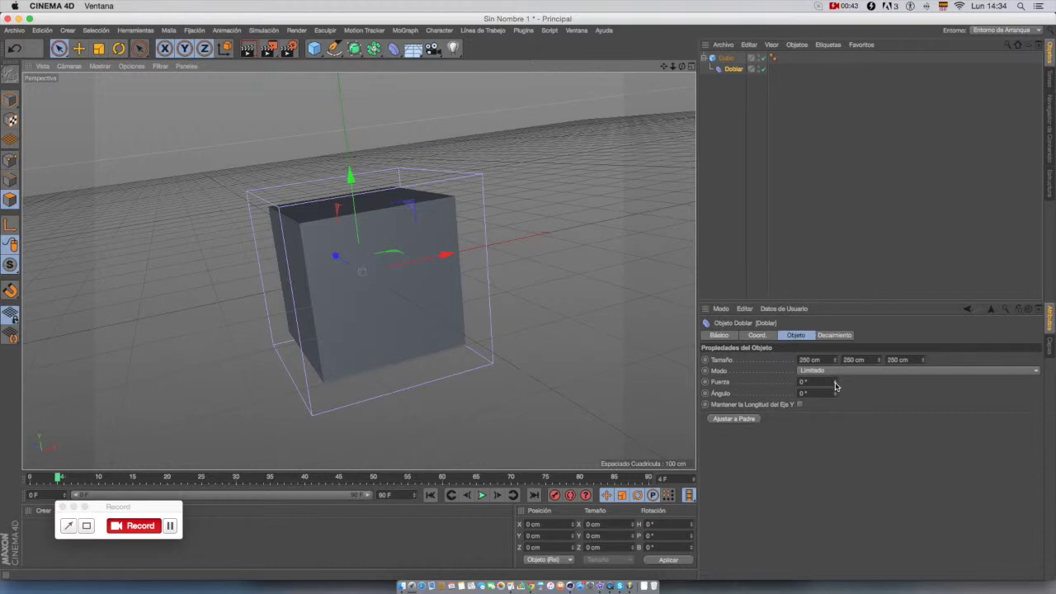
mouse_move(834, 382)
left_mouse_down()
mouse_move(835, 330)
mouse_move(835, 393)
left_mouse_up()
left_click_drag(342, 273, 372, 321, "alt")
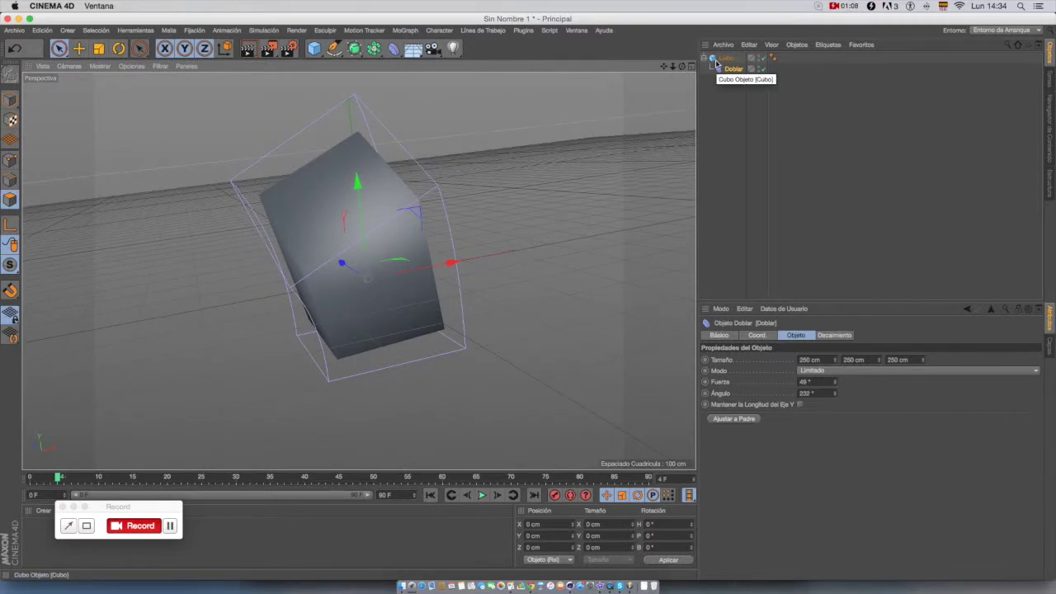
Replace the cube's Doblar deformer with an Enroscar deformer nested under the cube.
key("Delete")
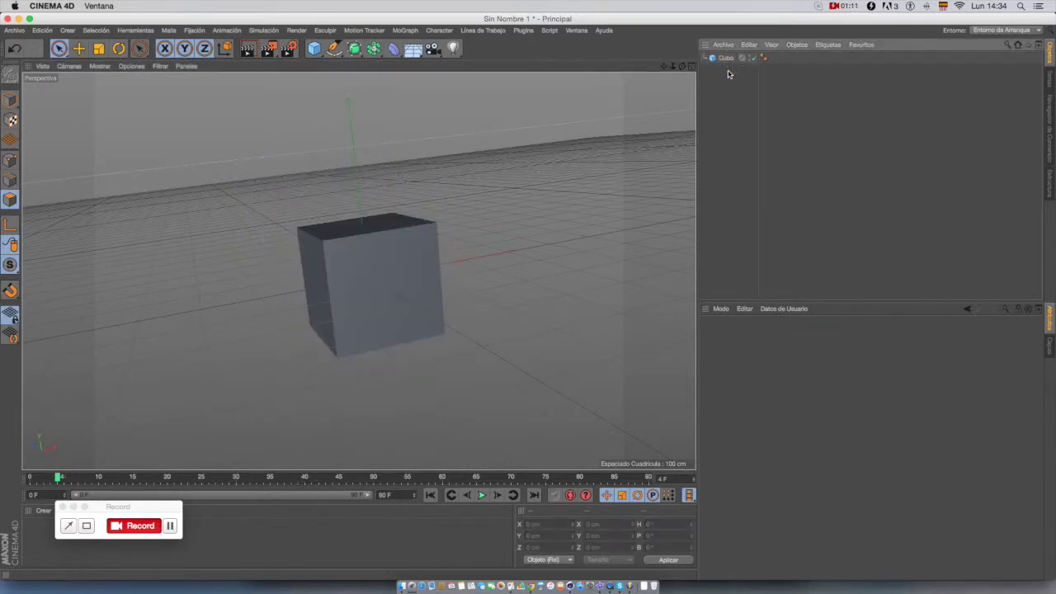
left_click(393, 49)
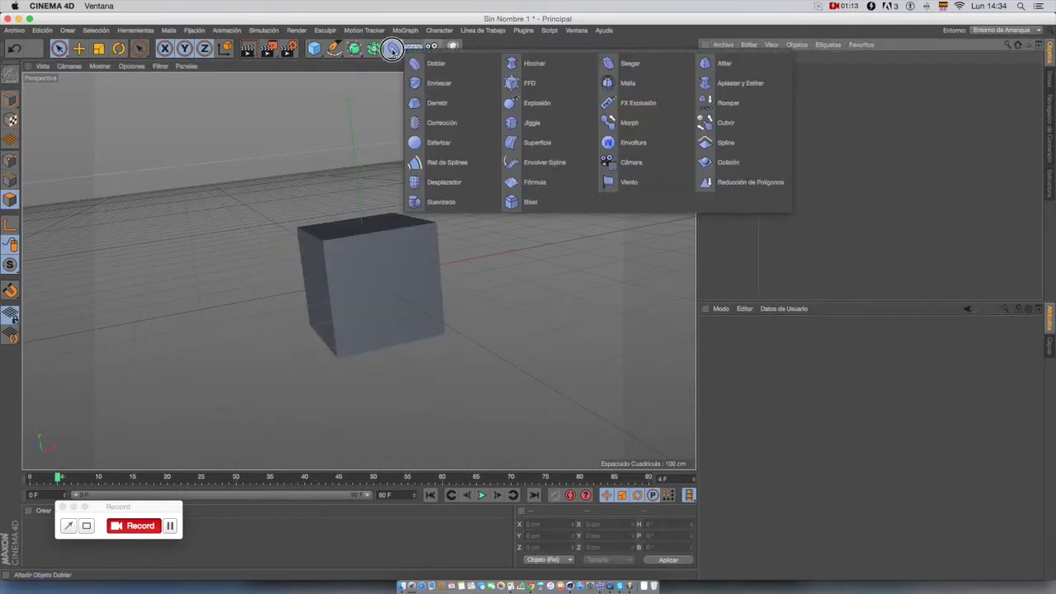
left_click(435, 84)
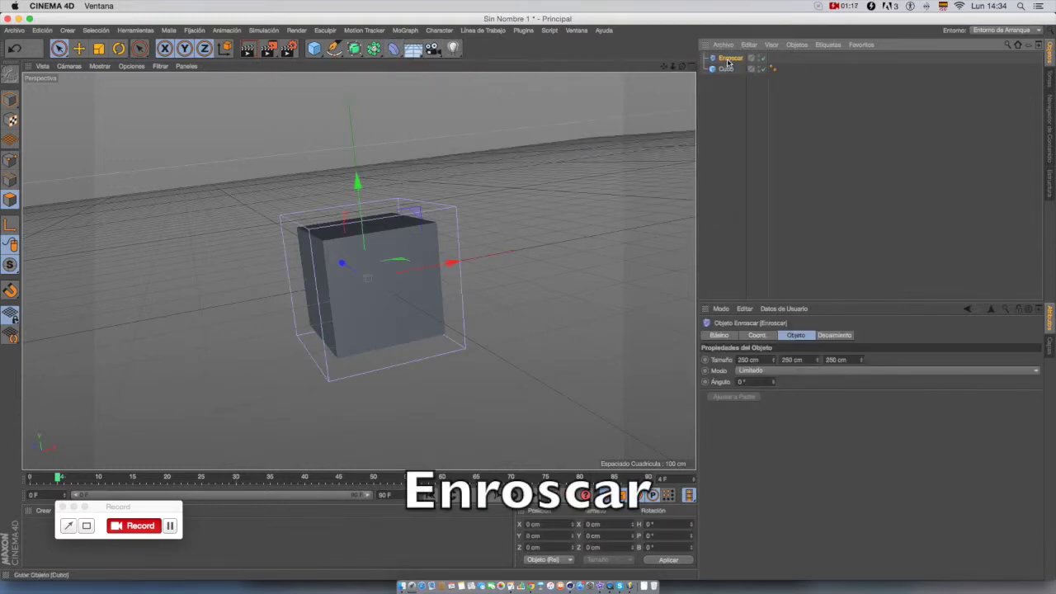
left_click_drag(729, 62, 727, 69)
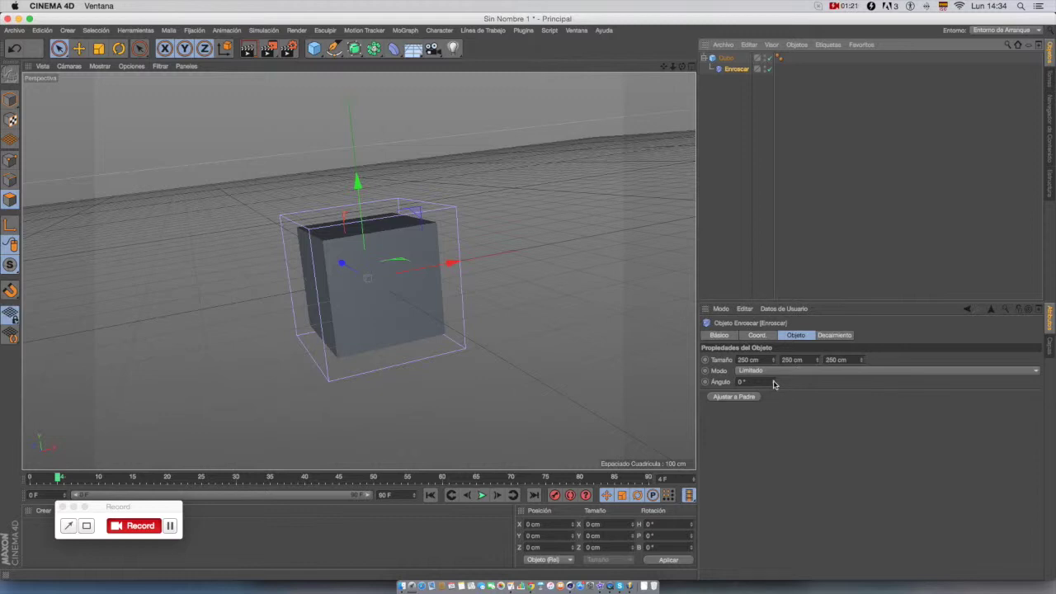
Set the Enroscar deformer's angle to 108° to twist the cube.
left_click_drag(774, 384, 774, 374)
left_click_drag(299, 347, 461, 349, "alt")
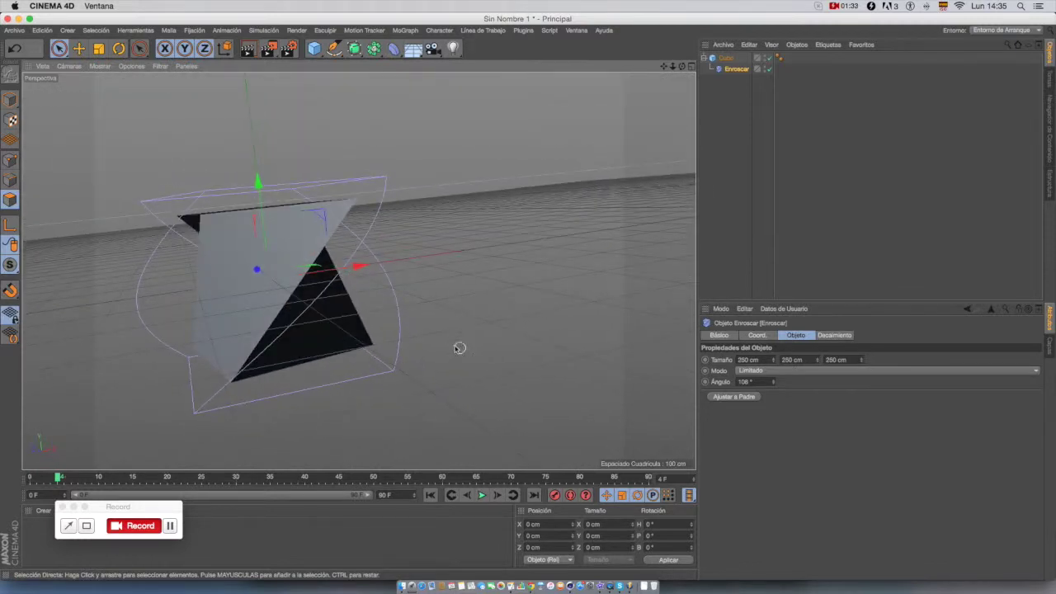
left_click_drag(285, 299, 338, 317, "alt")
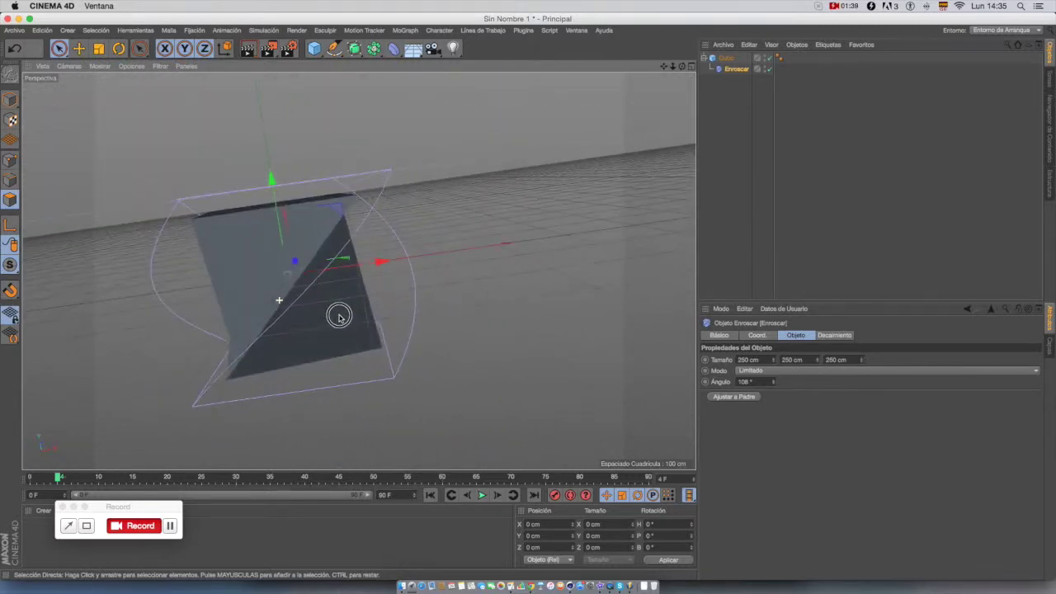
Delete the Enroscar deformer from the cube.
left_click(737, 69)
key("Delete")
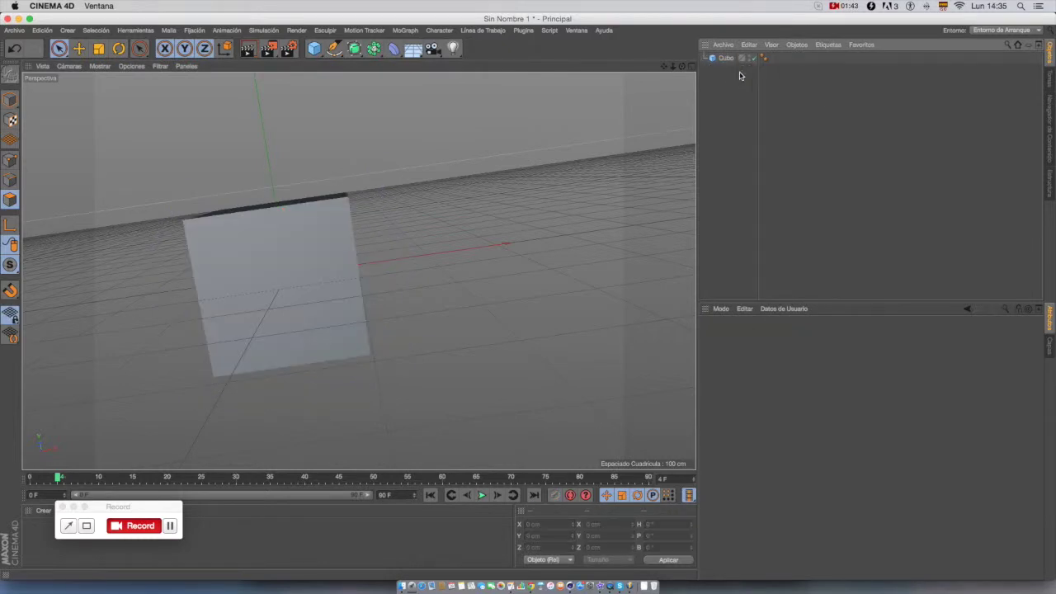
left_click_drag(438, 210, 373, 270, "alt")
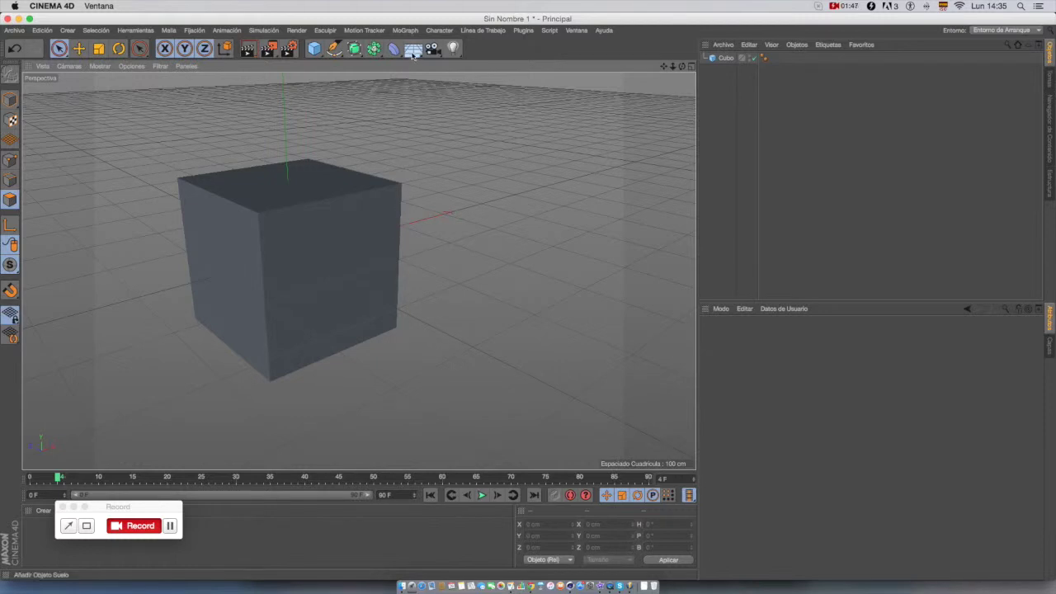
Add a Hinchar deformer as a child of the cube and set its strength to 109%.
left_click(395, 49)
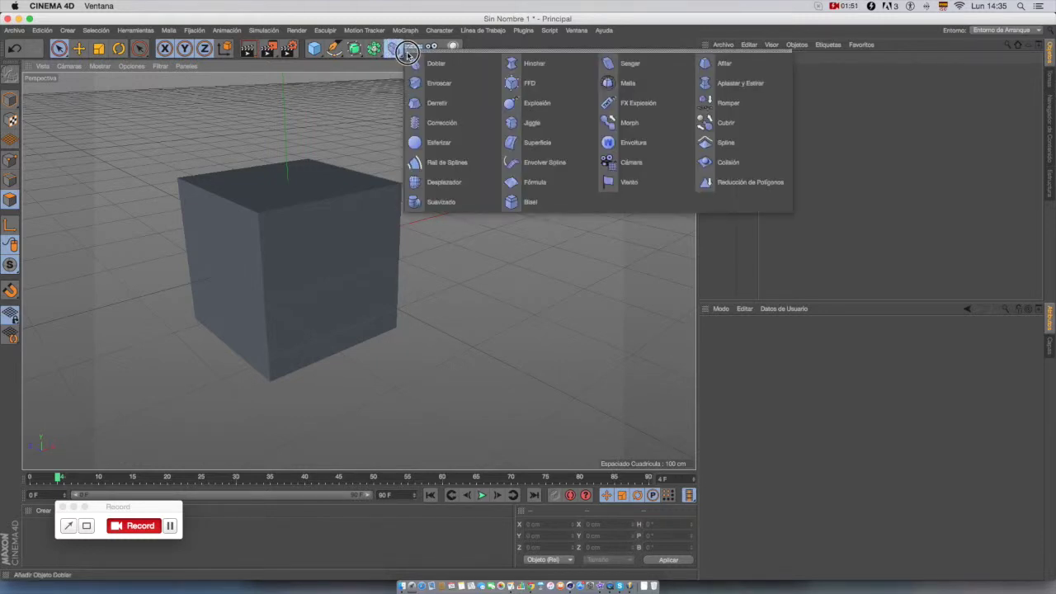
left_click(532, 63)
left_click_drag(725, 59, 728, 71)
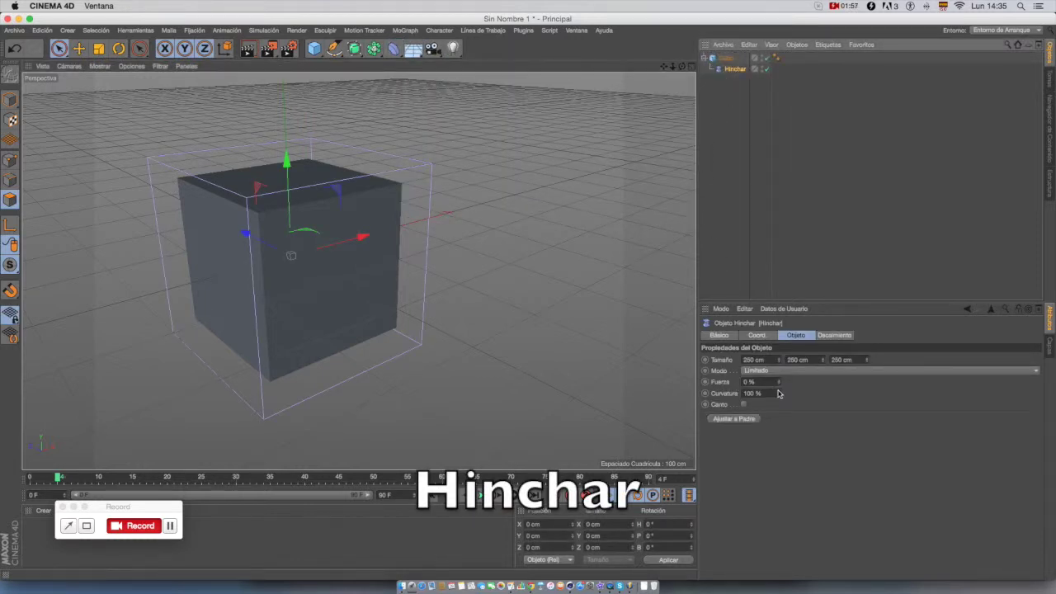
left_click_drag(778, 382, 814, 382)
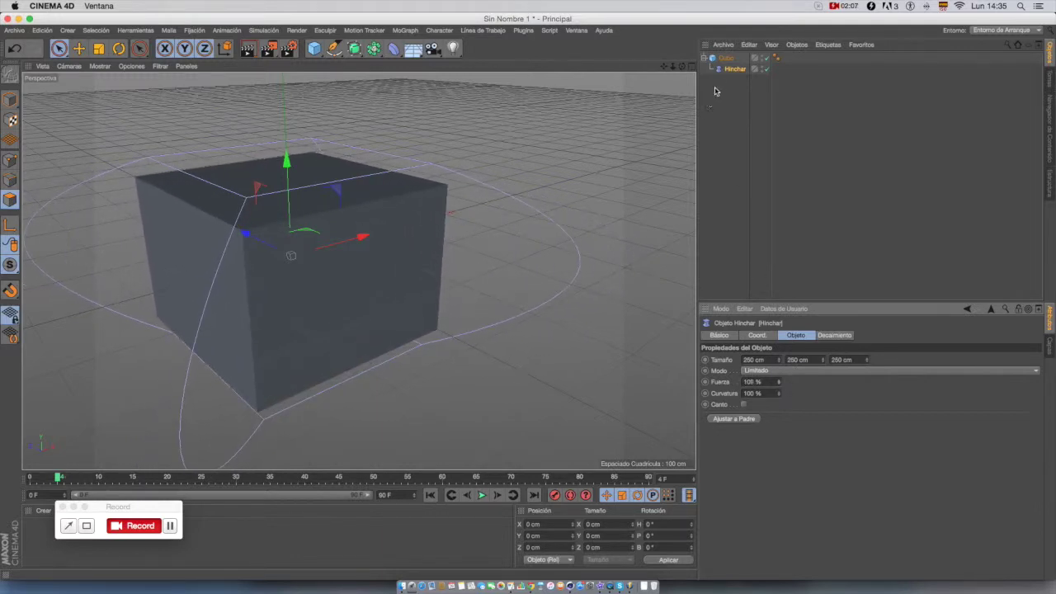
Move the Hinchar deformer out of the cube's hierarchy and delete the cube.
left_click(721, 60)
left_click_drag(722, 58, 730, 70)
key("Delete")
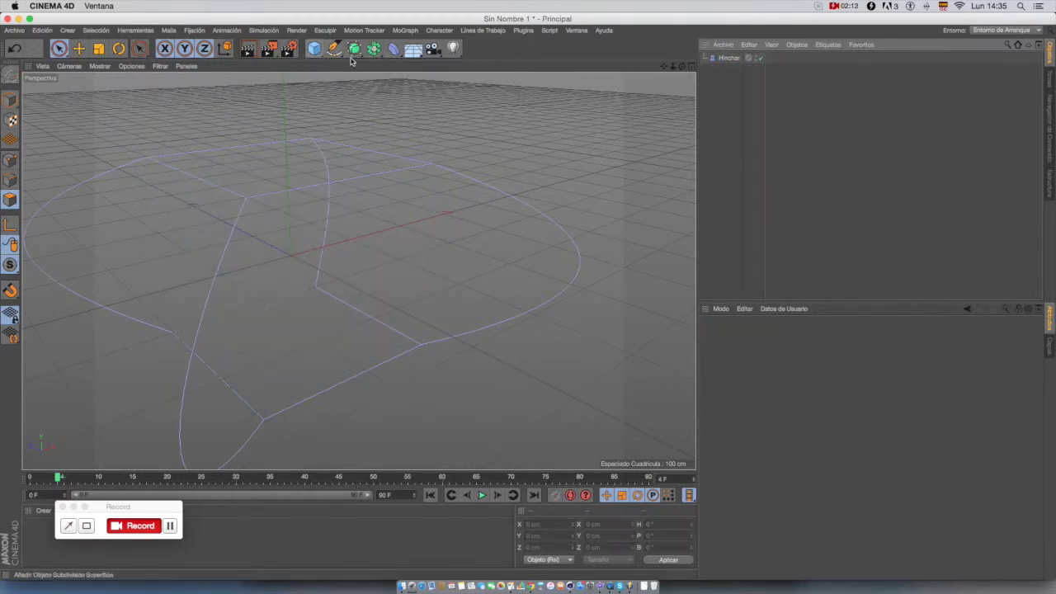
Add a plane object and set its orientation to +Z.
left_click_drag(314, 48, 368, 71)
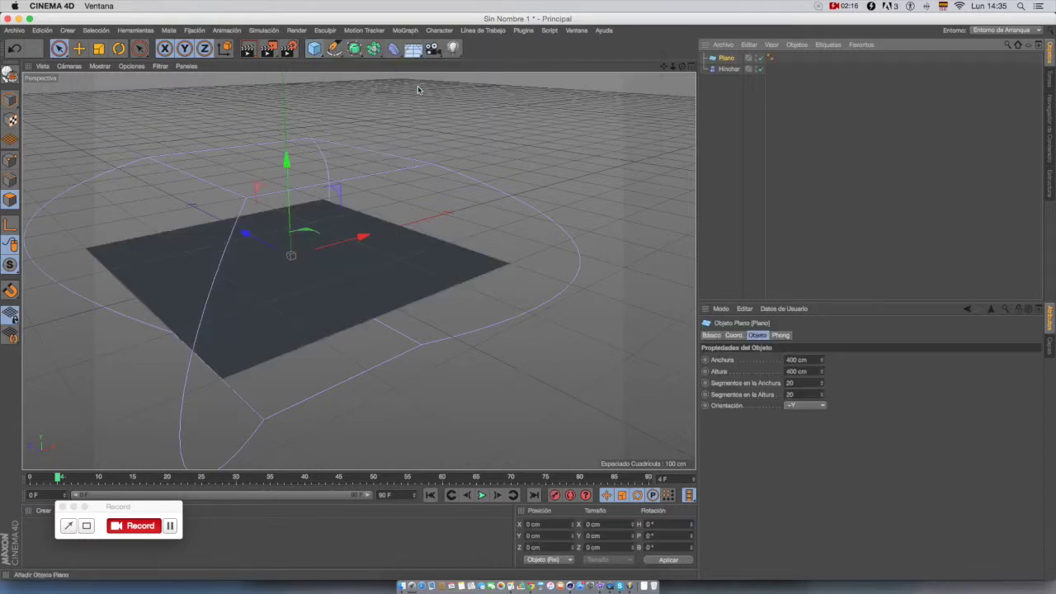
left_click(813, 407)
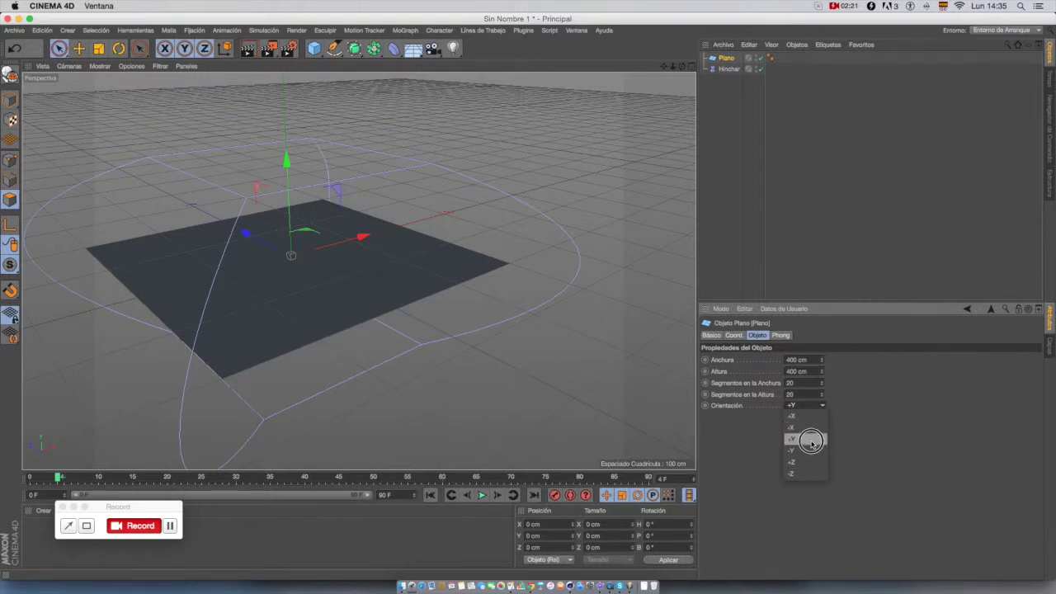
left_click(810, 463)
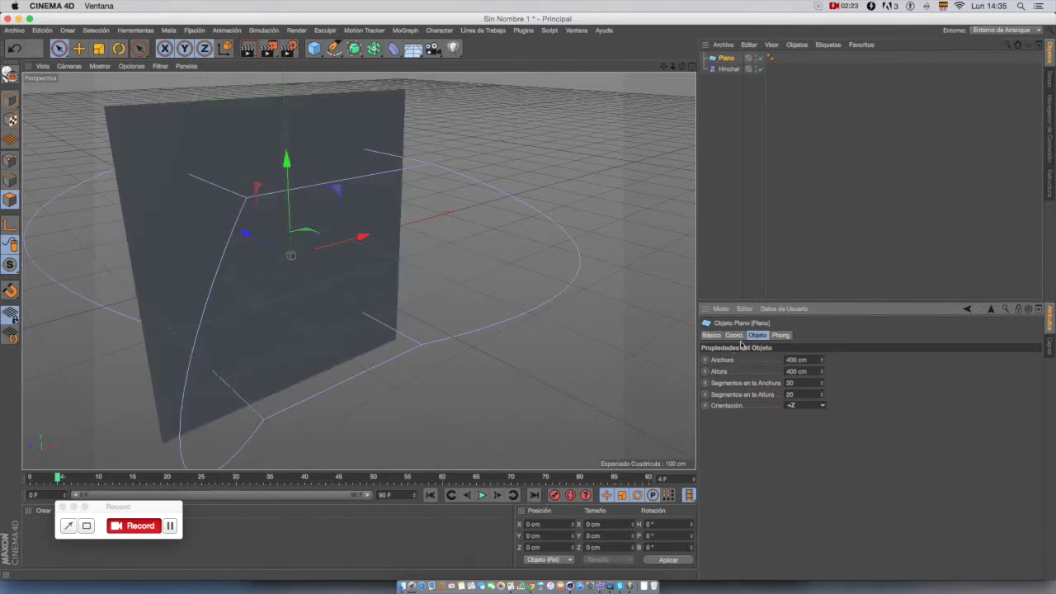
Set the Hinchar deformer's size to 350 cm, 448 cm and 285 cm so it encloses the plane.
left_click(728, 68)
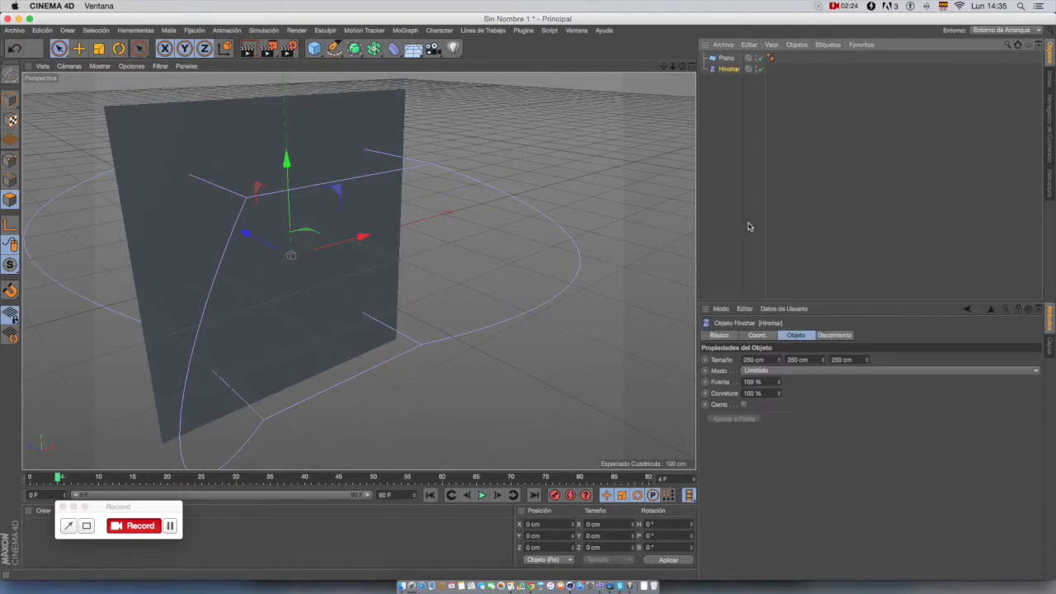
left_click(776, 360)
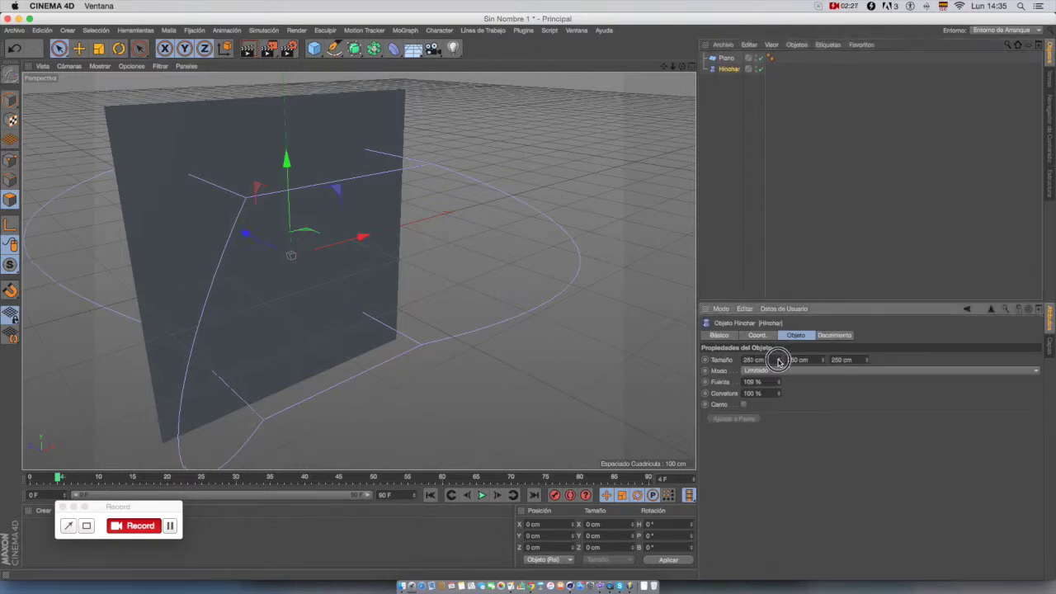
mouse_move(822, 360)
left_mouse_down()
mouse_move(822, 338)
mouse_move(822, 360)
left_mouse_up()
left_click_drag(257, 284, 645, 352, "alt")
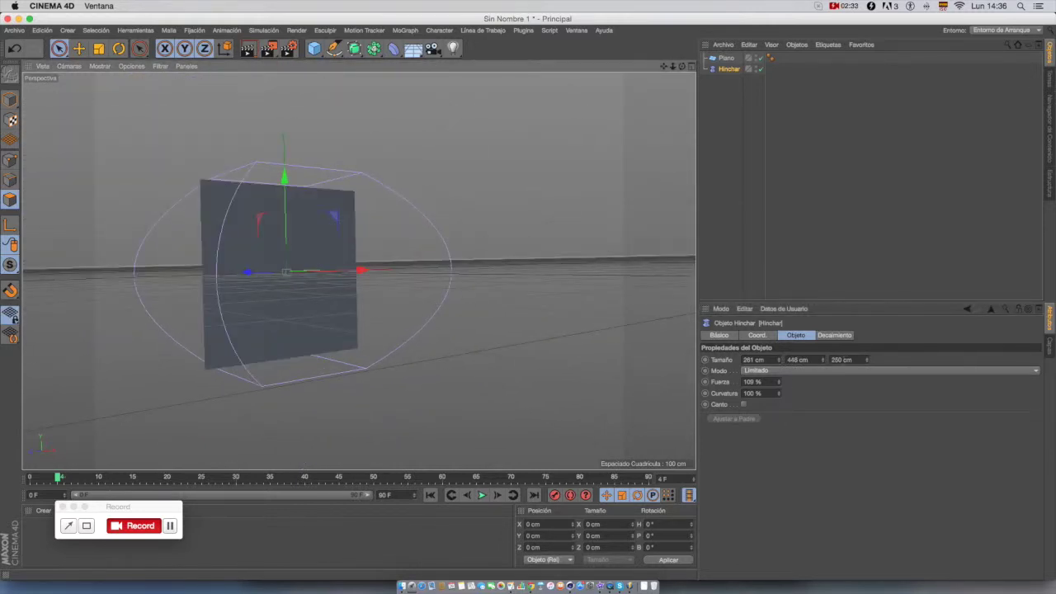
left_click_drag(867, 360, 867, 352)
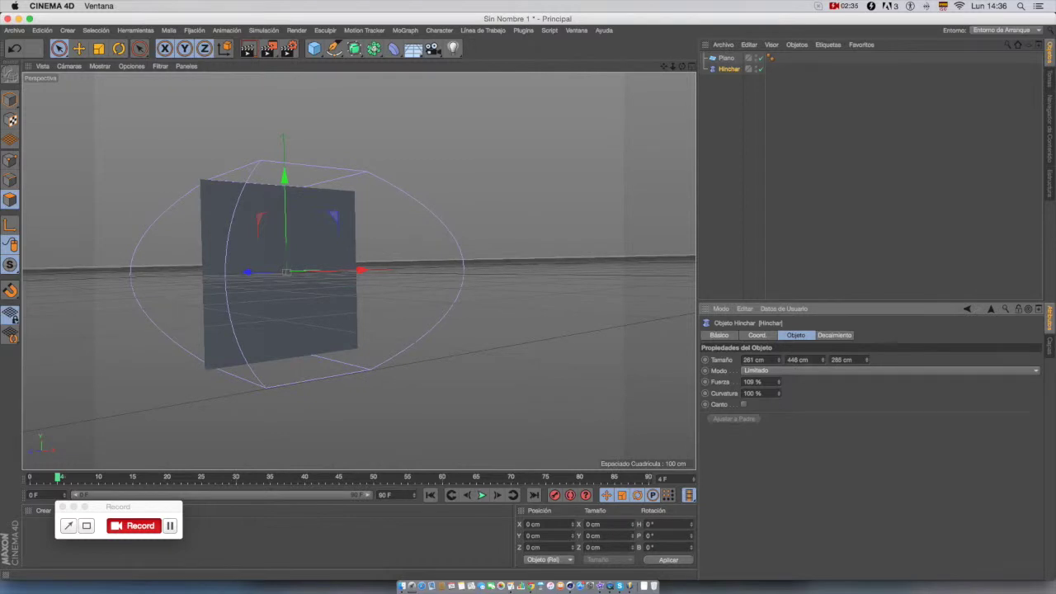
left_click_drag(779, 361, 797, 361)
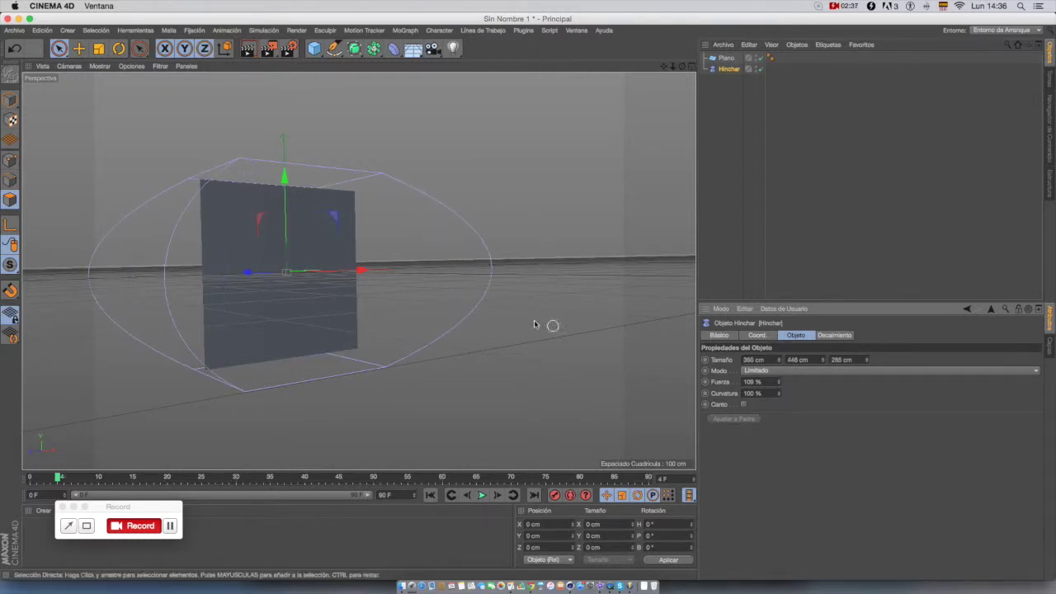
left_click_drag(552, 325, 481, 302, "alt")
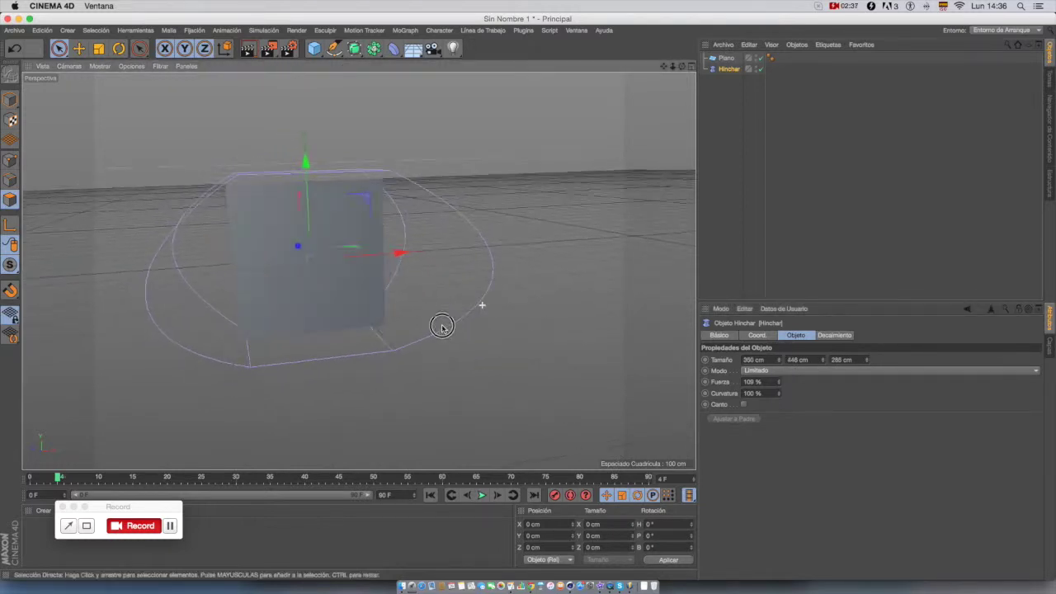
Nest the Hinchar deformer under the plane so that it bulges the plane.
left_click(726, 59)
left_click_drag(727, 71, 725, 60)
left_click_drag(602, 243, 424, 294, "alt")
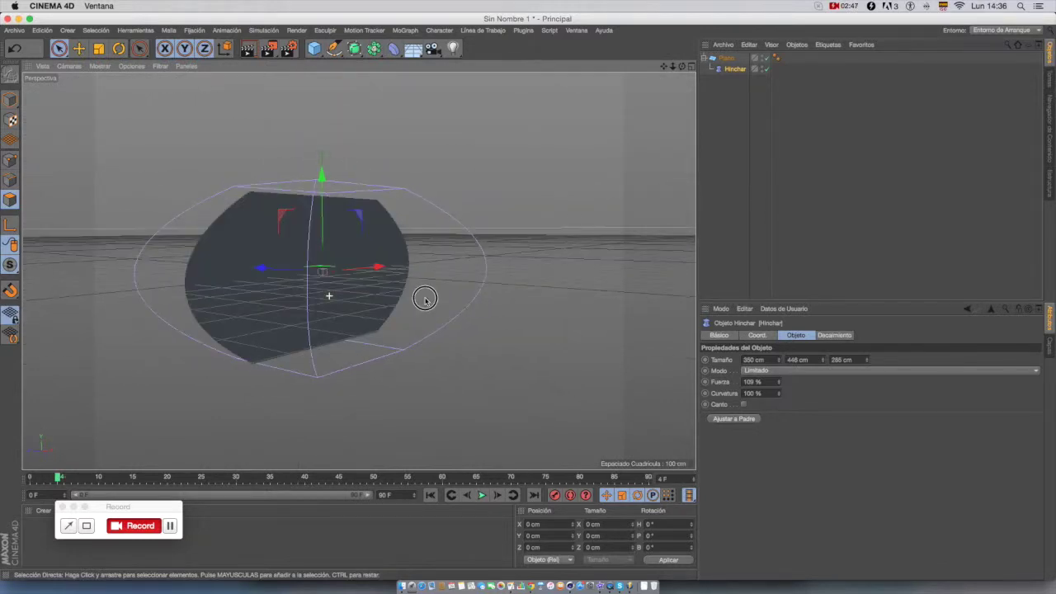
Enable the Hinchar deformer's Canto option and set its strength to -91% to pinch the plane.
left_click(744, 404)
left_click_drag(536, 353, 439, 318, "alt")
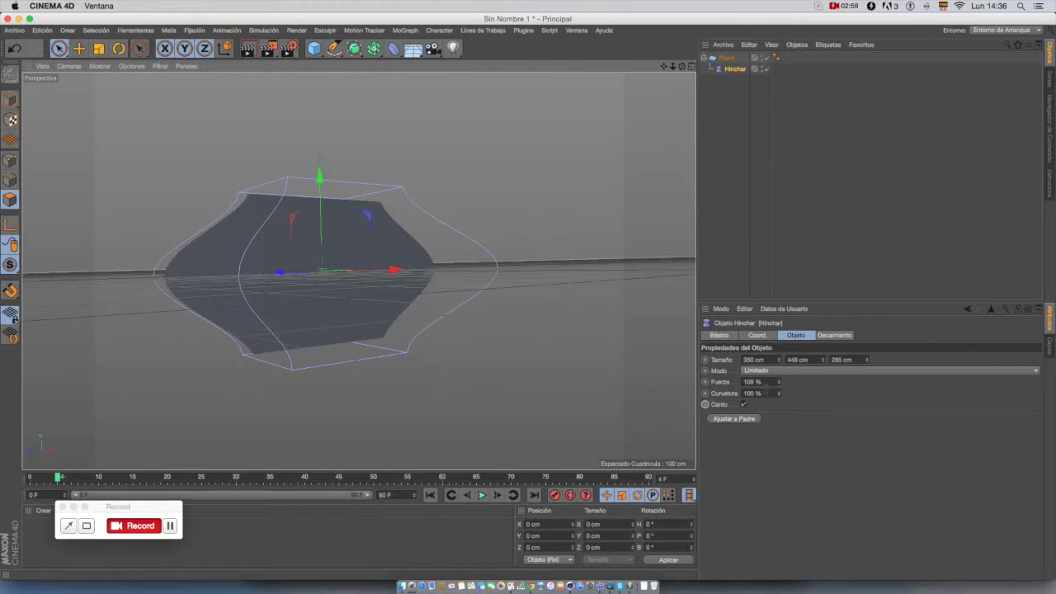
left_click_drag(779, 382, 652, 382)
left_click_drag(561, 248, 387, 178, "alt")
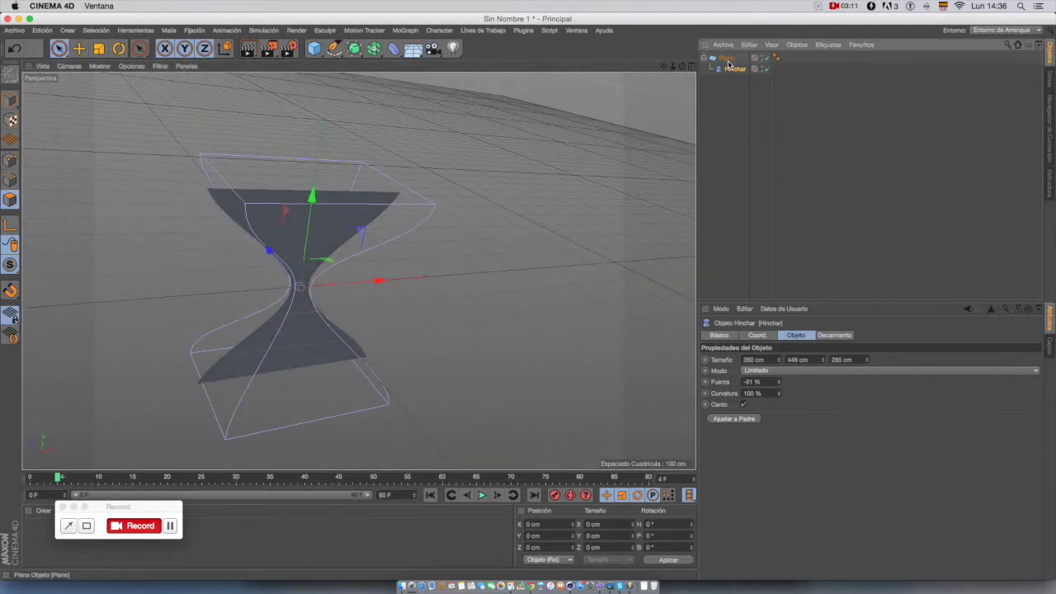
left_click_drag(573, 250, 541, 230, "alt")
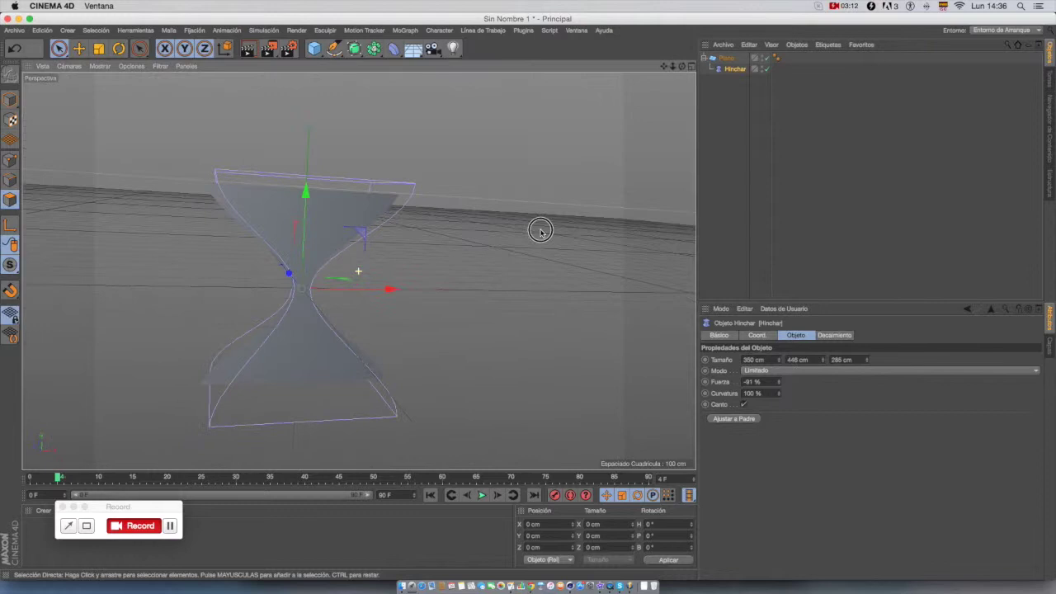
Replace the plane and its deformer with a new cube that has an Afilar deformer nested under it.
left_click(724, 57)
key("BackSpace")
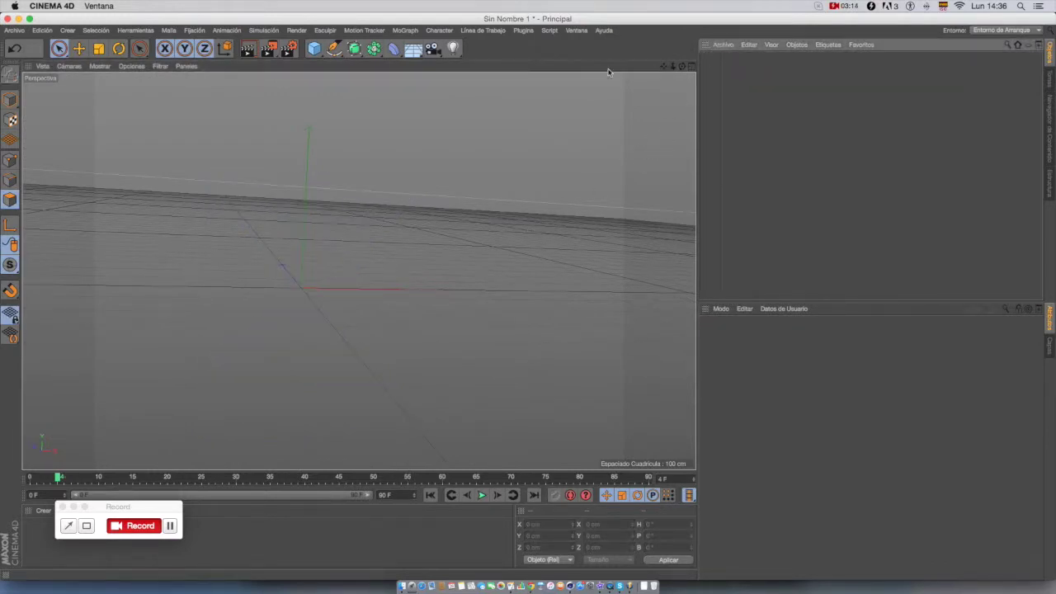
left_click(313, 50)
left_click(393, 50)
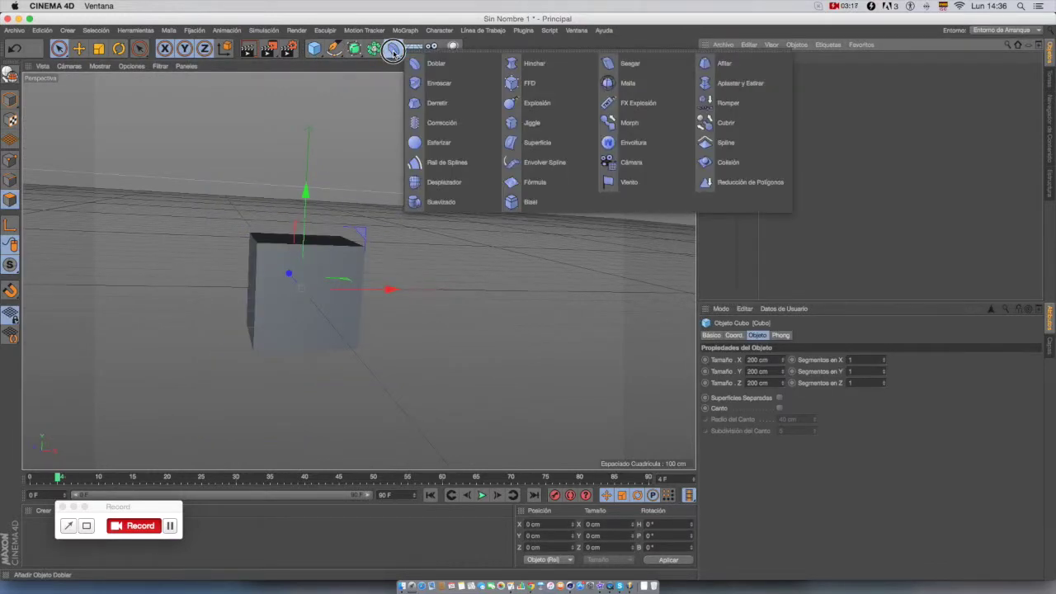
left_click(731, 66)
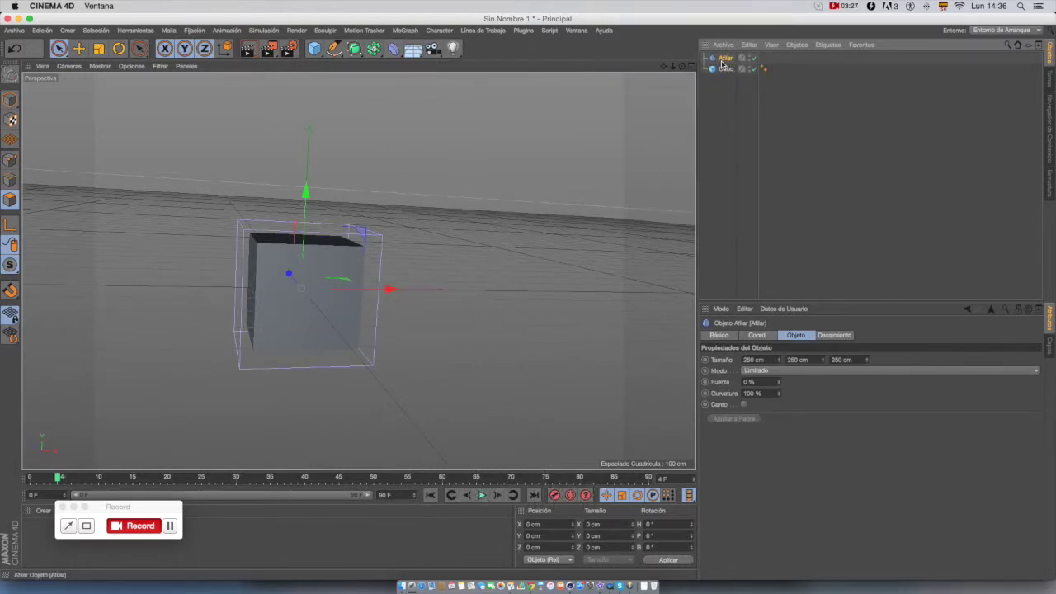
left_click_drag(722, 58, 725, 71)
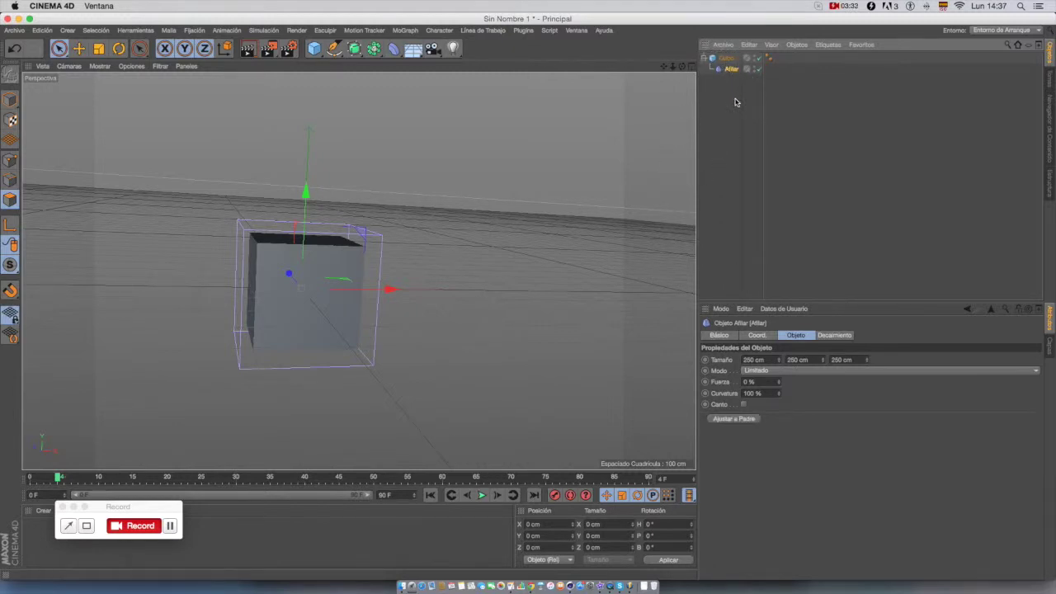
Set the Afilar deformer's strength to 97% to taper the cube.
left_click_drag(777, 386, 778, 330)
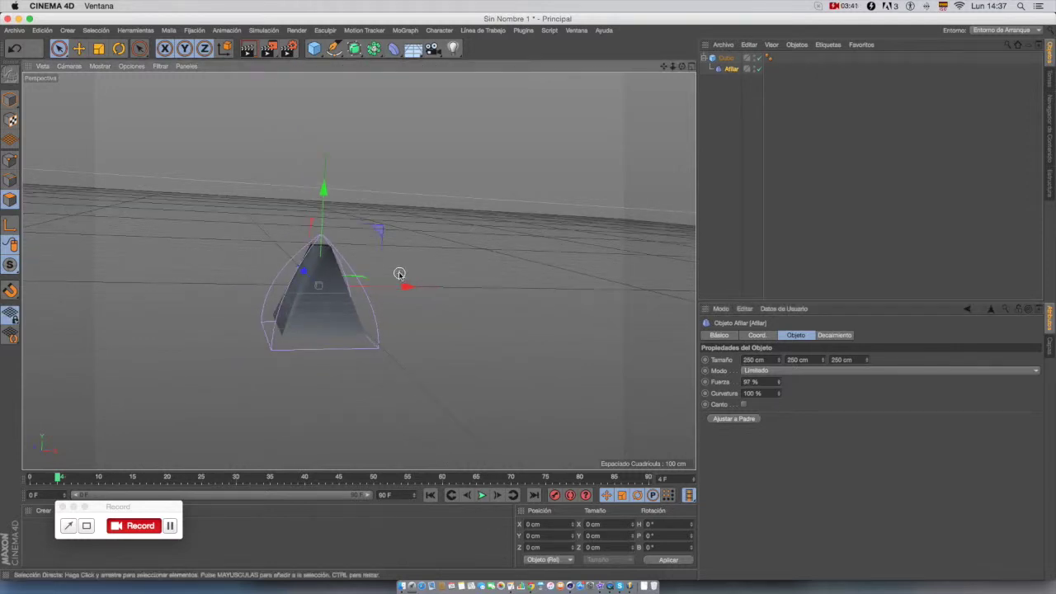
scroll(394, 247, "up", 5)
left_click_drag(394, 248, 420, 233, "alt")
Enable Canto on the cube with a 40 cm radius and a subdivision of 7 to round its edges.
left_click(726, 58)
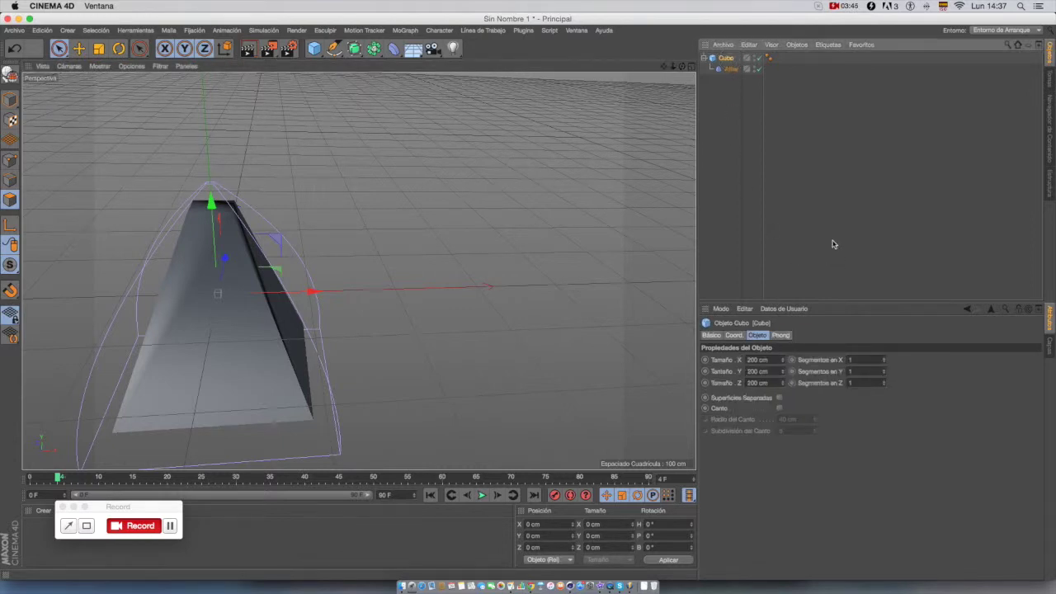
left_click(730, 68)
left_click(780, 409)
left_click_drag(405, 328, 430, 326, "alt")
mouse_move(278, 239)
left_mouse_down("alt")
mouse_move(370, 273)
mouse_move(292, 254)
left_mouse_up("alt")
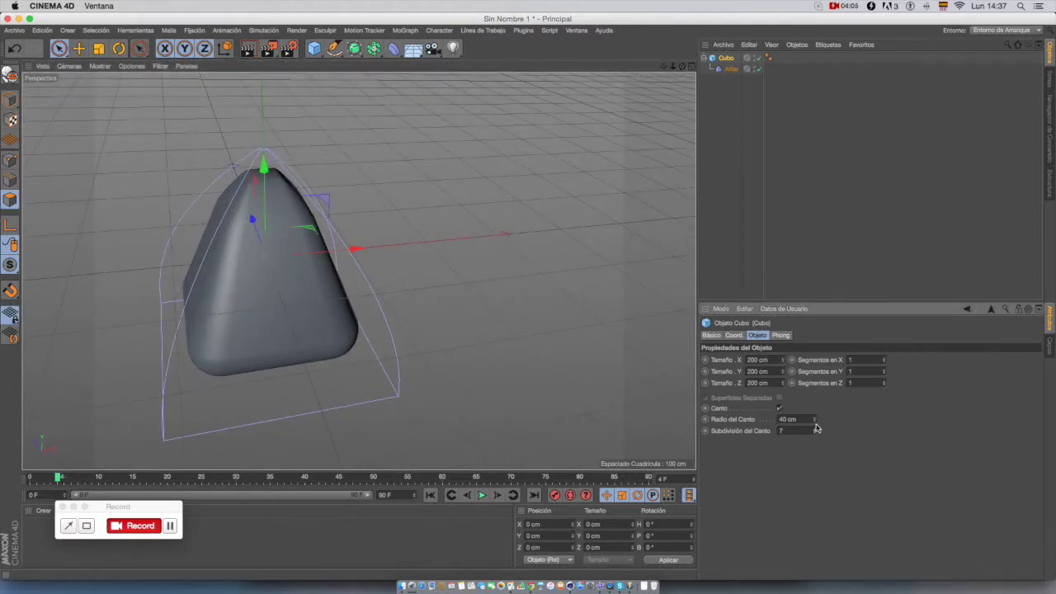
Set the cube's edge rounding to a 100 cm radius with a subdivision of 10 to form a smooth drop shape.
left_click_drag(815, 420, 850, 420)
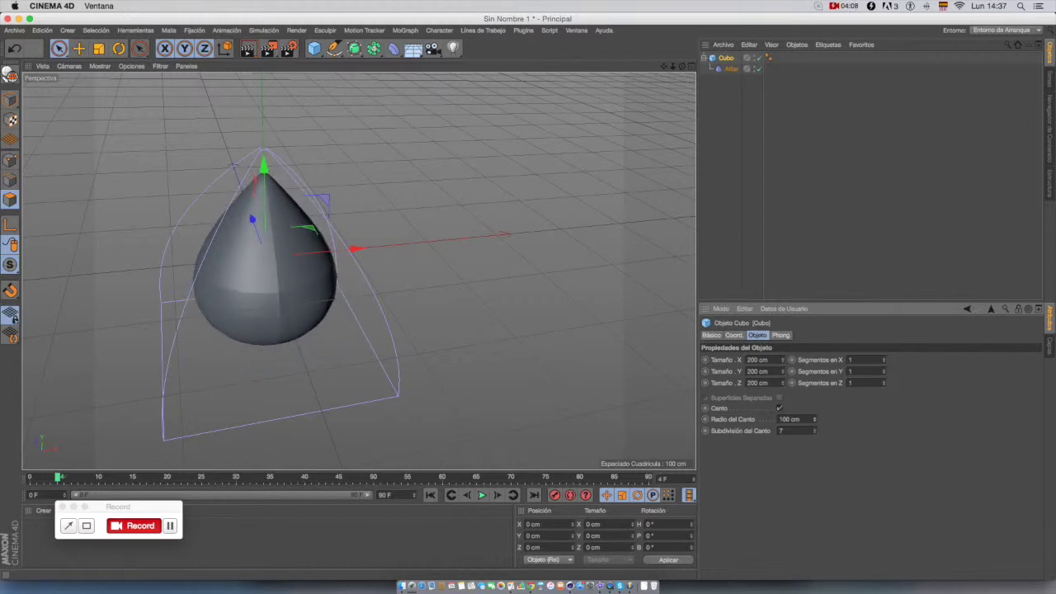
left_click(814, 430)
left_click_drag(589, 379, 500, 293, "alt")
left_click_drag(421, 320, 445, 396, "alt")
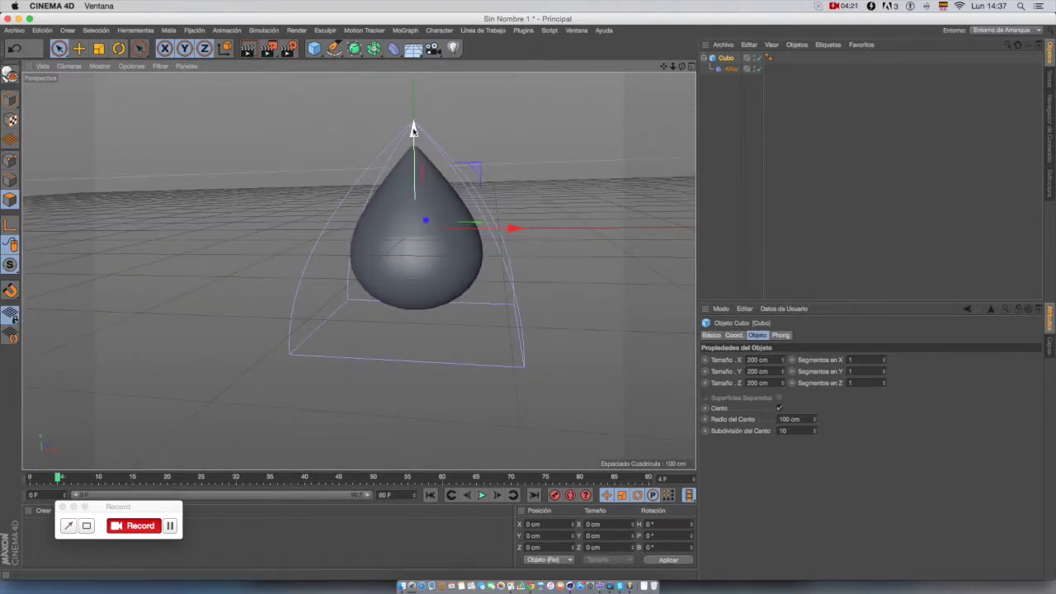
left_click_drag(414, 136, 367, 240, "alt")
left_click_drag(317, 216, 348, 147, "alt")
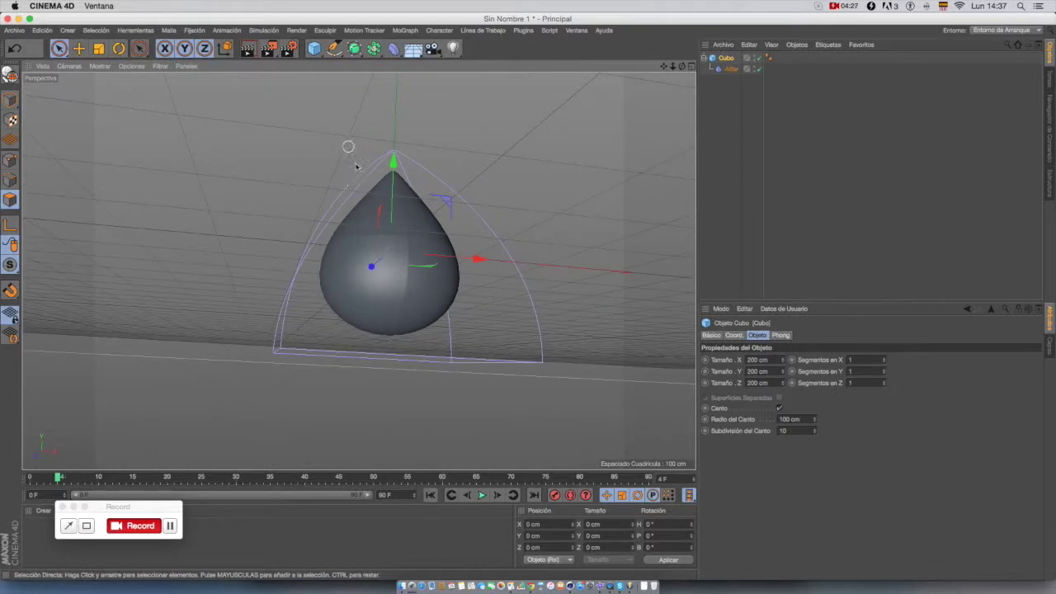
left_click_drag(463, 195, 418, 156, "alt")
left_click_drag(369, 264, 415, 275, "alt")
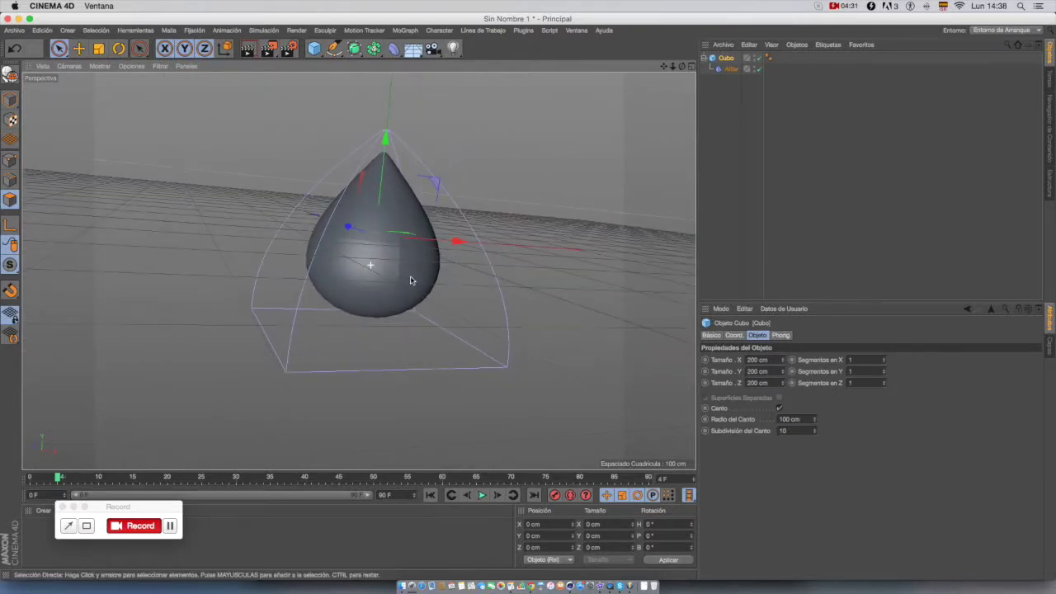
left_click_drag(422, 189, 406, 211, "alt")
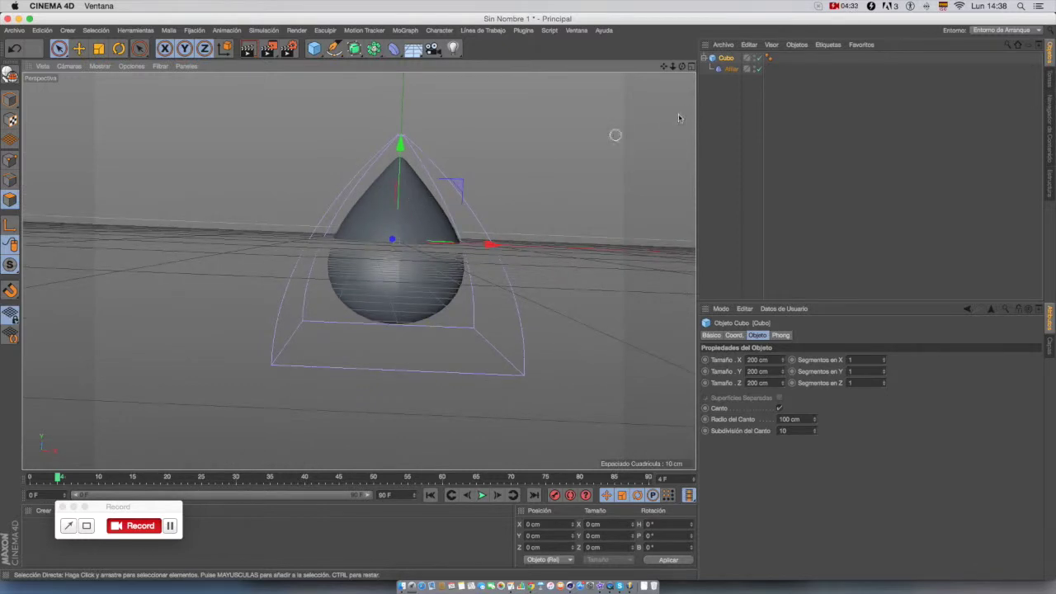
Try moving the Afilar deformer about 118 cm down the Y axis to shift the taper on the cube.
left_click(715, 71)
left_click_drag(401, 145, 401, 242)
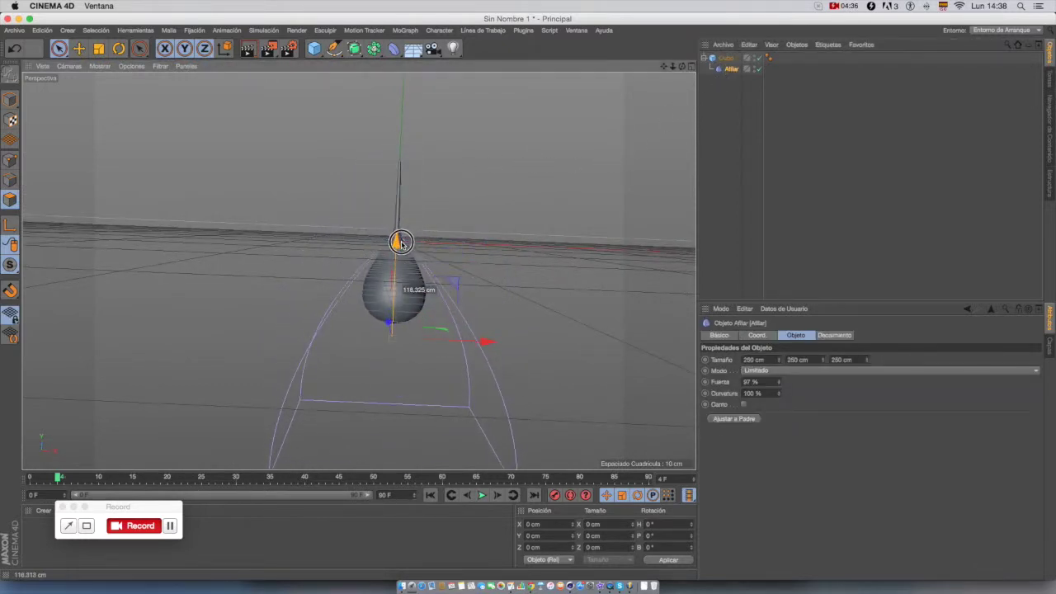
left_click_drag(401, 242, 452, 233)
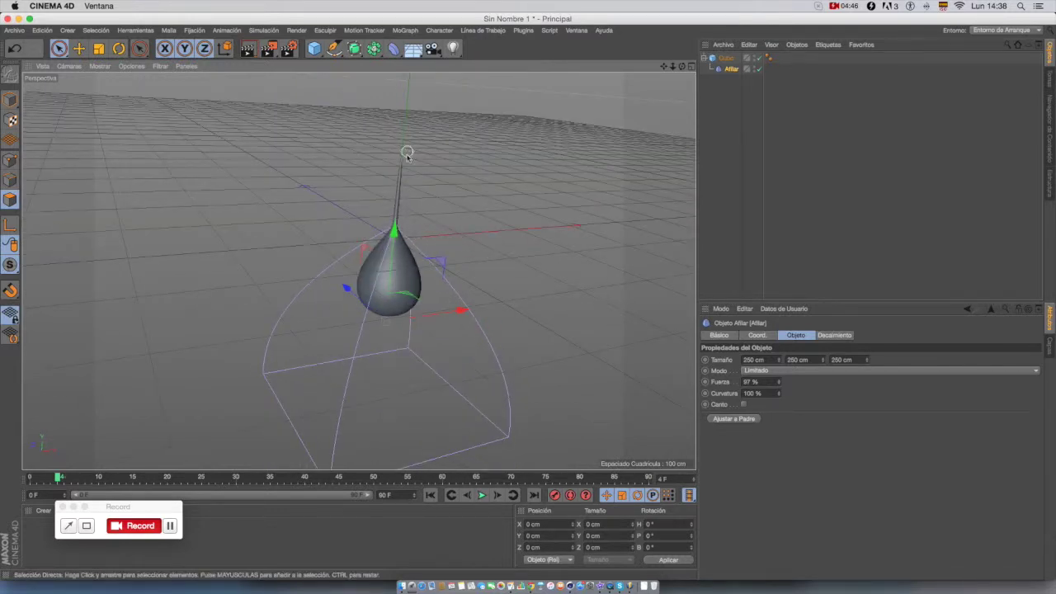
left_click_drag(423, 232, 392, 272, "alt")
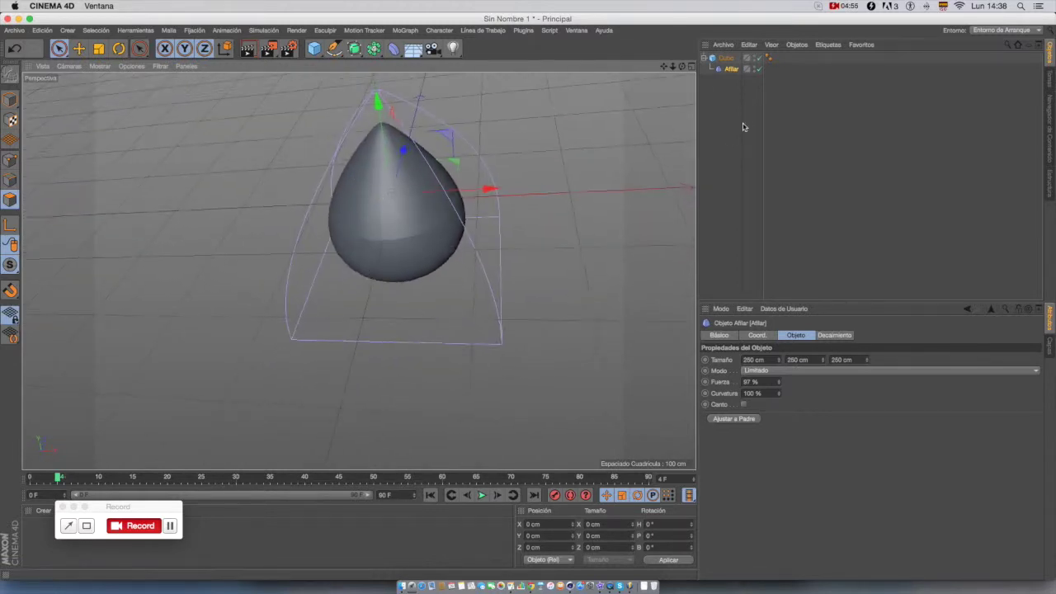
Delete the Afilar deformer and disable Canto on the cube to restore its sharp edges.
left_click(731, 70)
key("Delete")
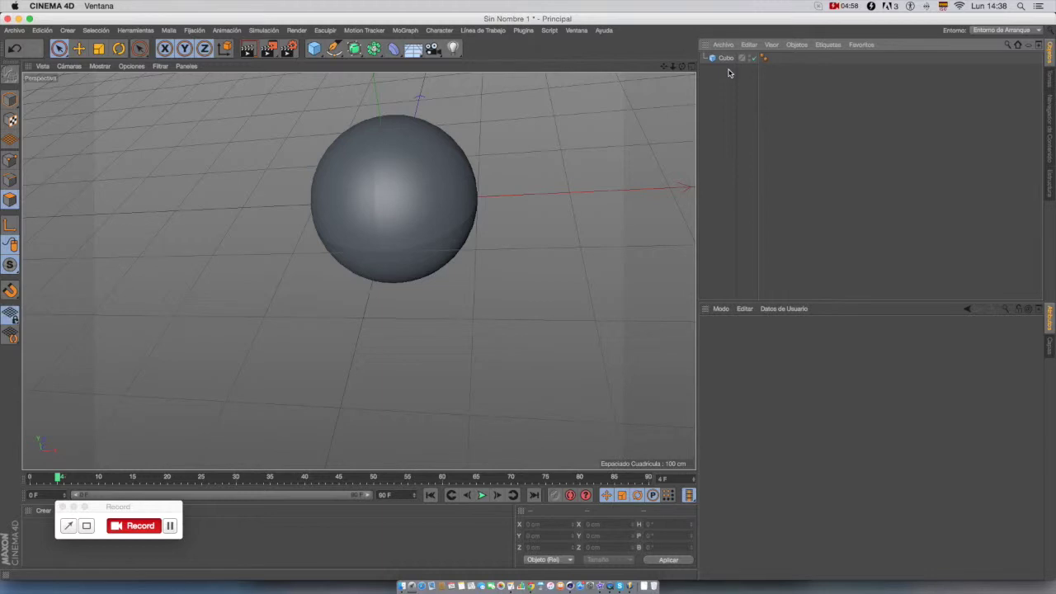
left_click(723, 57)
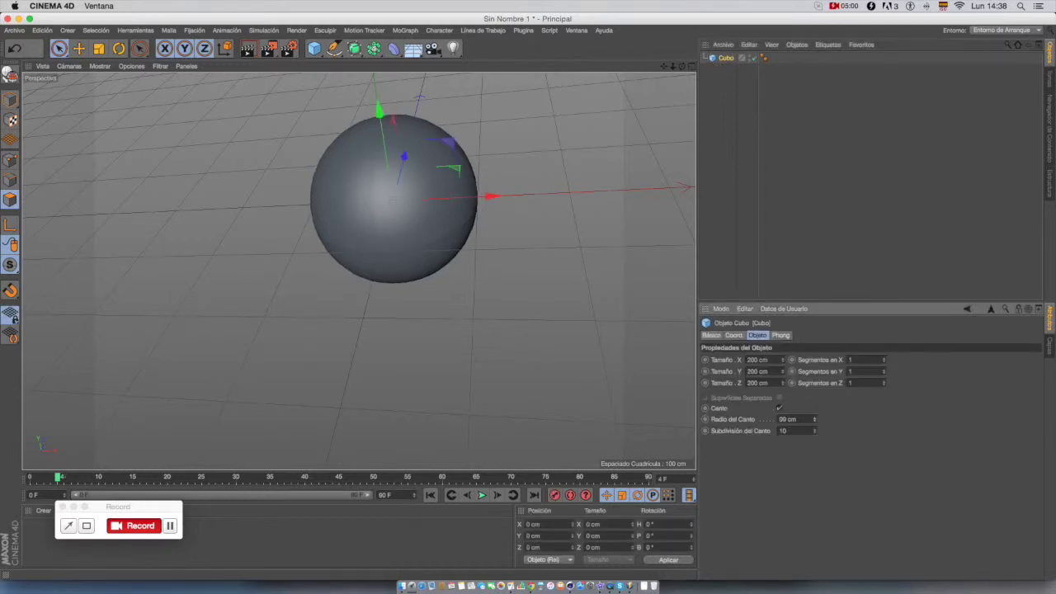
left_click(779, 409)
left_click_drag(481, 203, 422, 118, "alt")
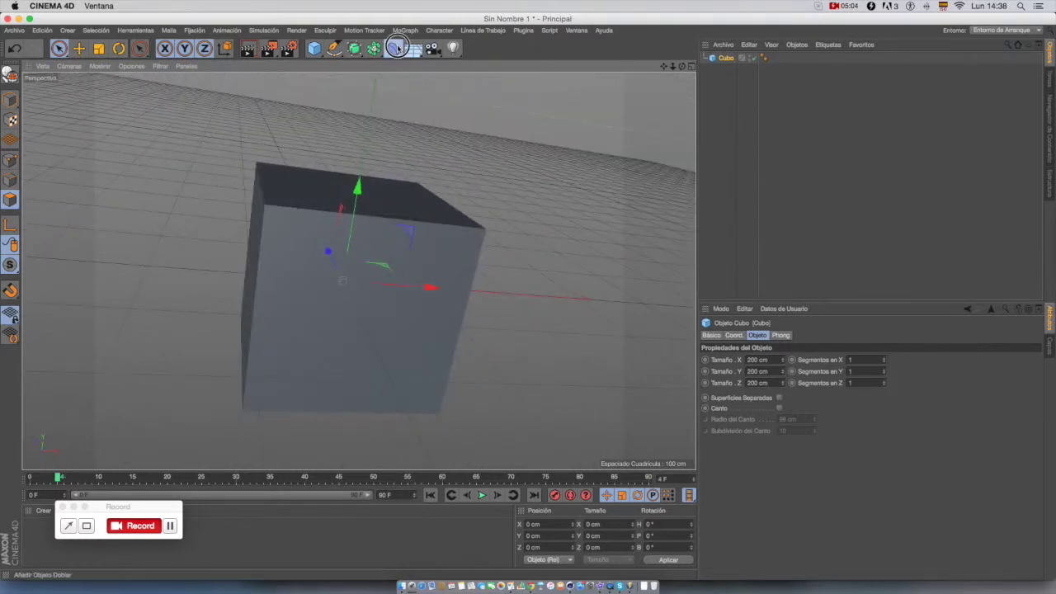
Add a Derretir deformer and nest it under the cube.
left_click(397, 48)
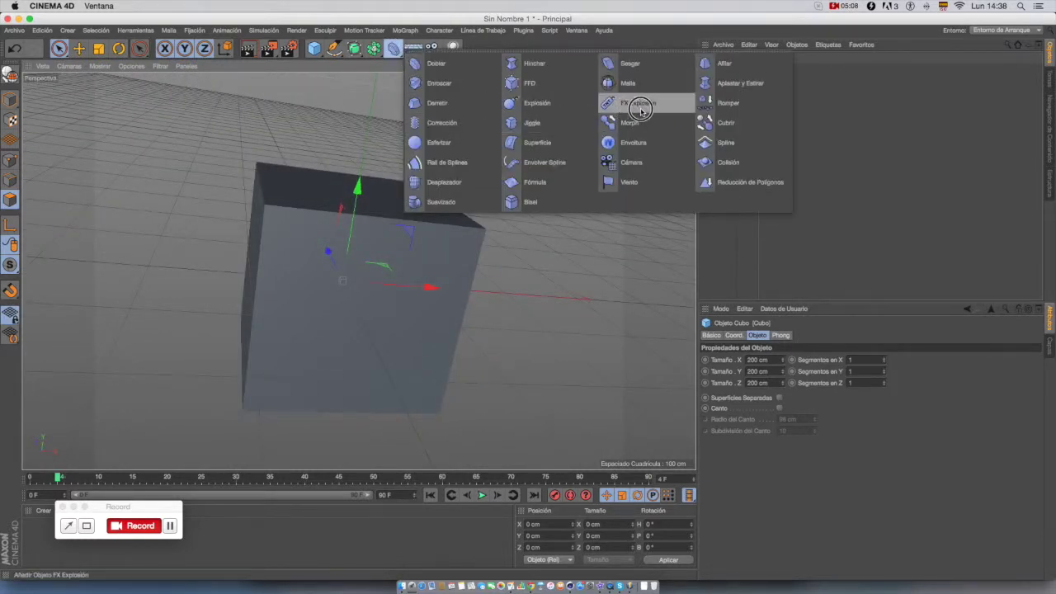
left_click(462, 102)
mouse_move(725, 61)
left_mouse_down()
mouse_move(734, 71)
mouse_move(724, 70)
left_mouse_up()
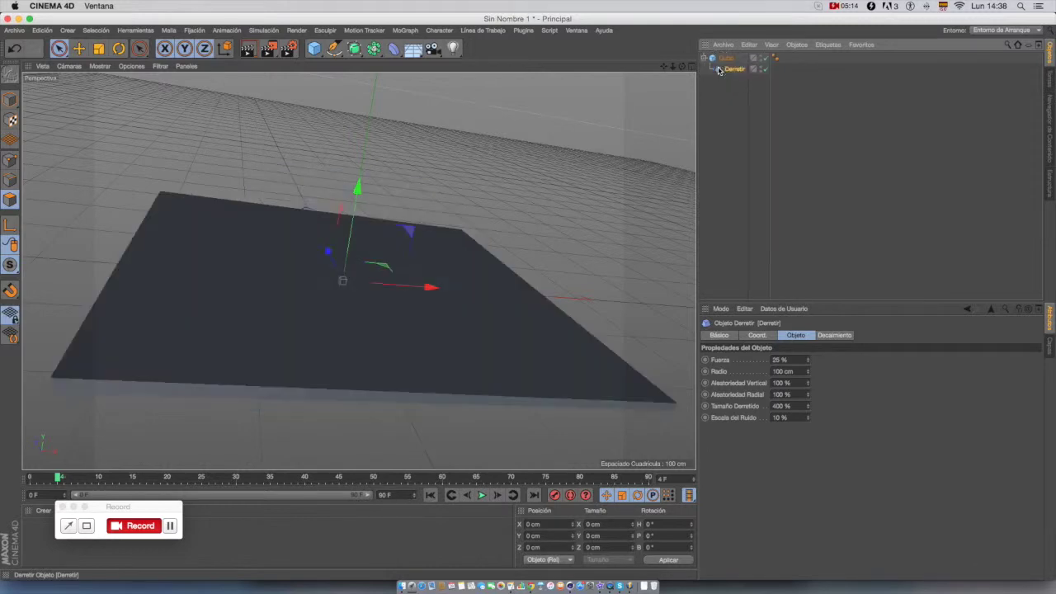
Enable Canto on the cube so the Derretir deformer melts a rounded shape.
scroll(462, 287, "down", 5)
left_click_drag(479, 288, 431, 217, "alt")
left_click_drag(351, 317, 394, 320, "alt")
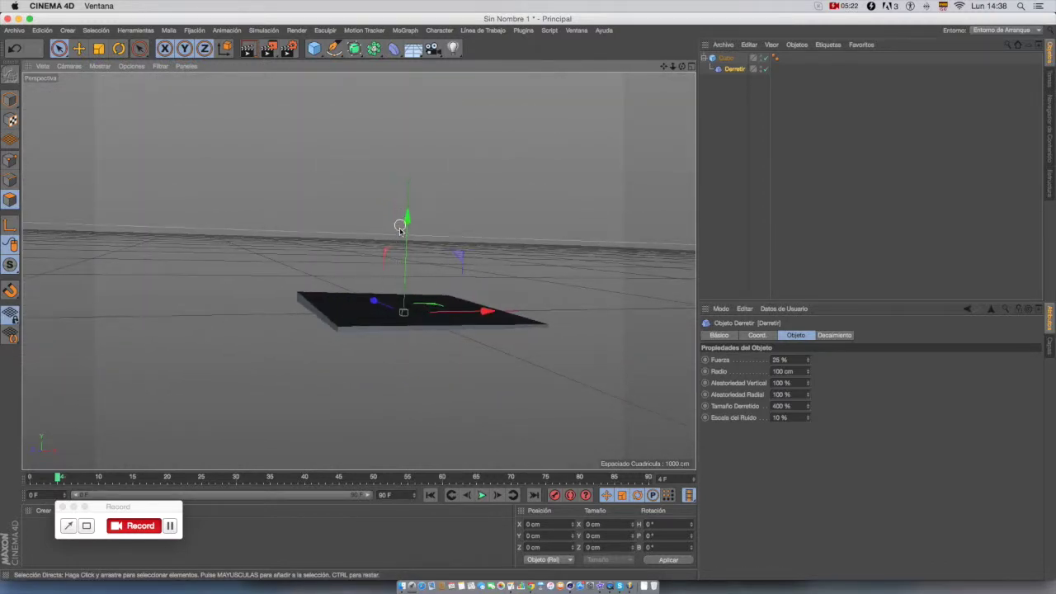
left_click_drag(522, 321, 455, 319, "alt")
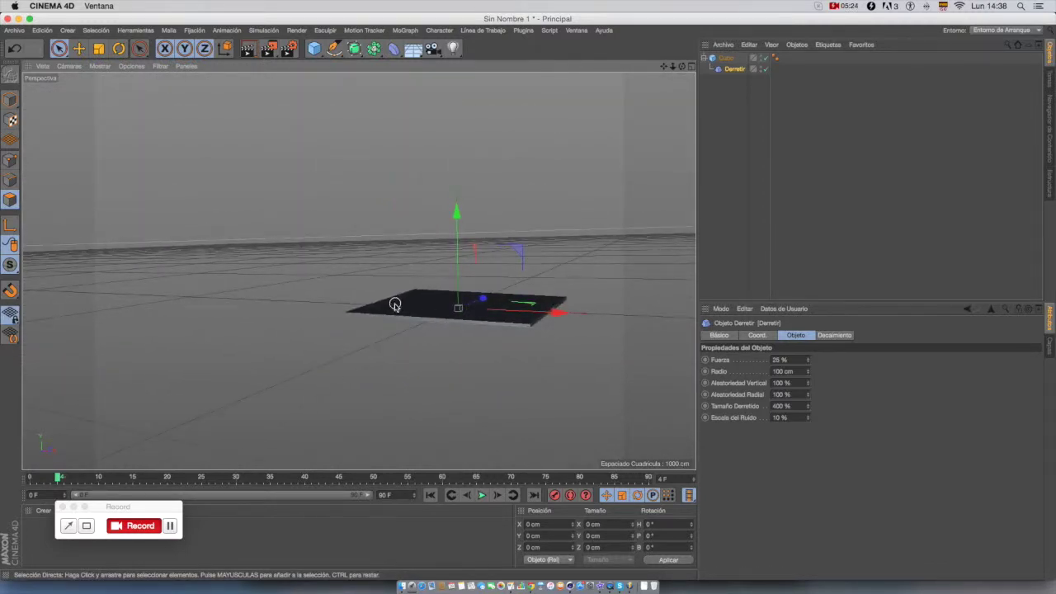
left_click_drag(395, 305, 423, 376, "alt")
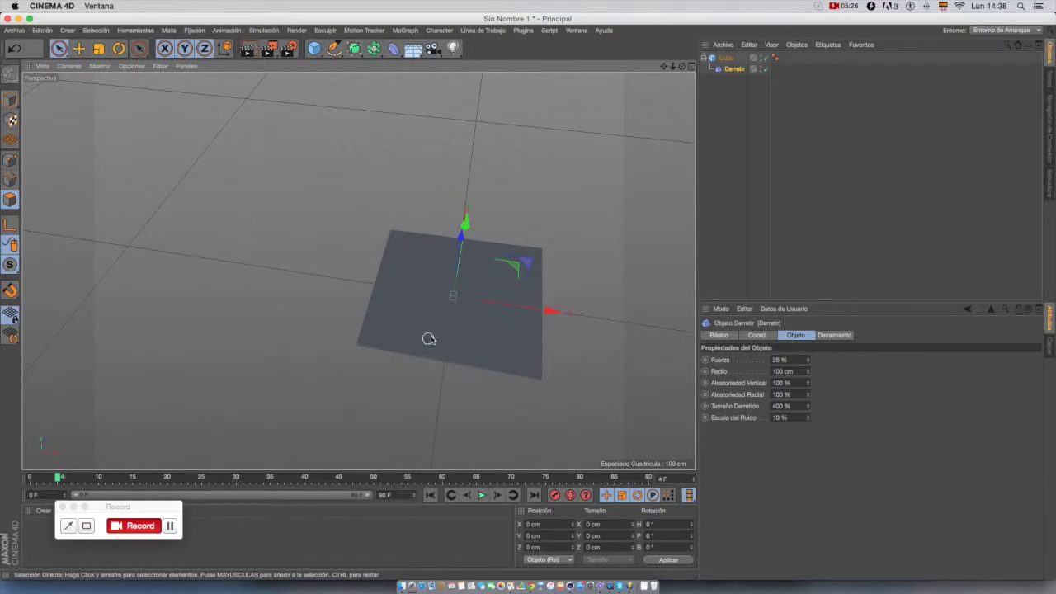
left_click_drag(535, 337, 509, 304, "alt")
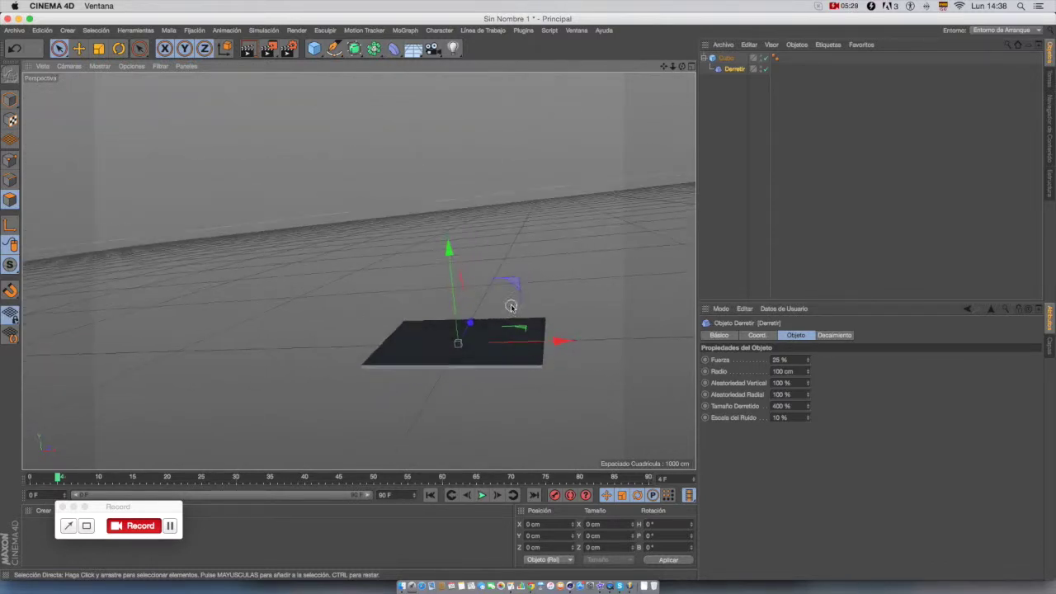
left_click(725, 57)
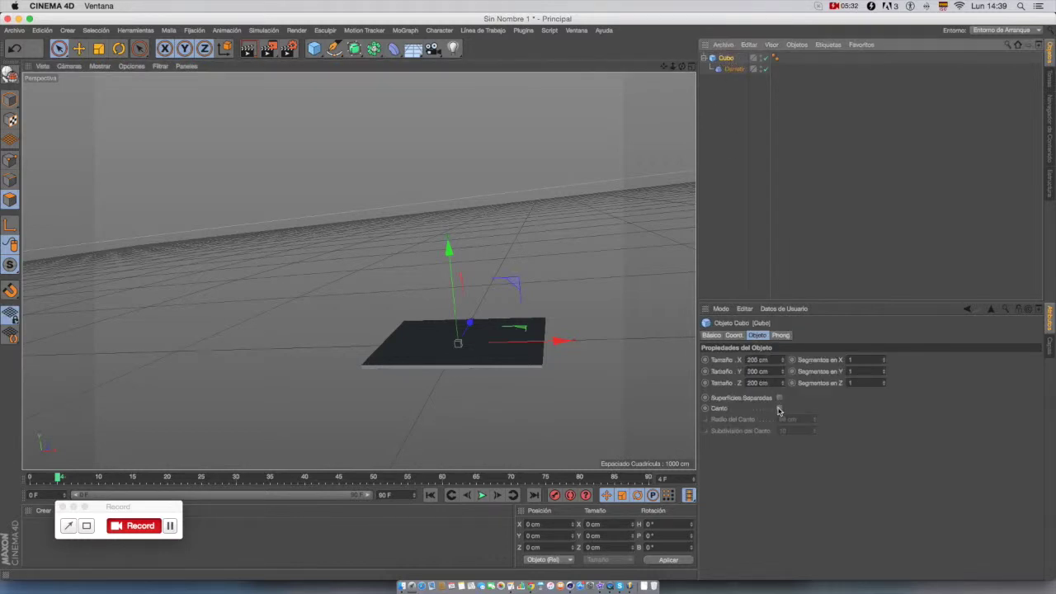
left_click(779, 409)
left_click_drag(537, 396, 594, 301, "alt")
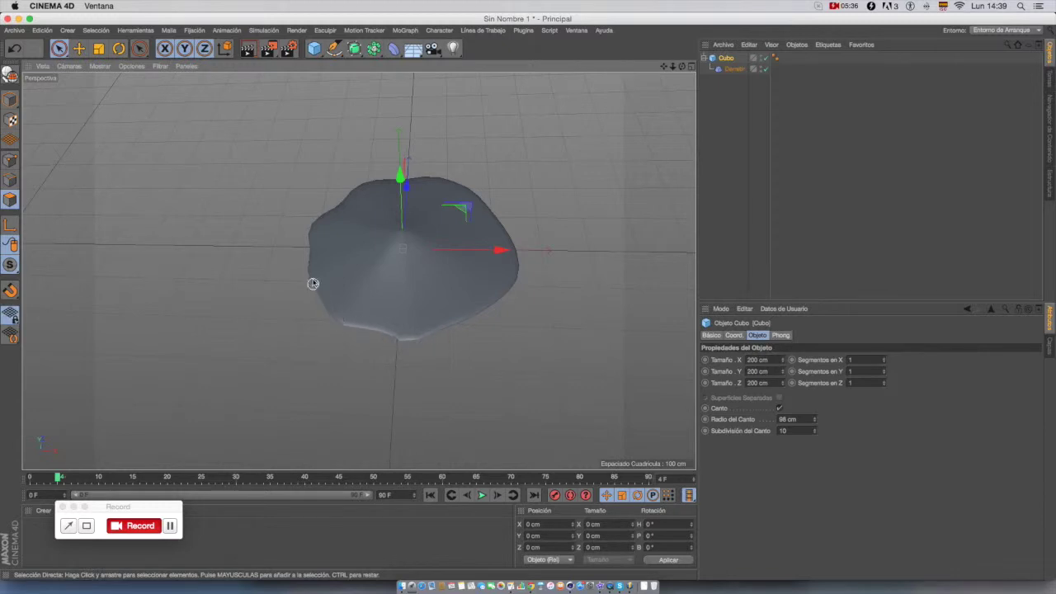
left_click_drag(367, 194, 444, 184, "alt")
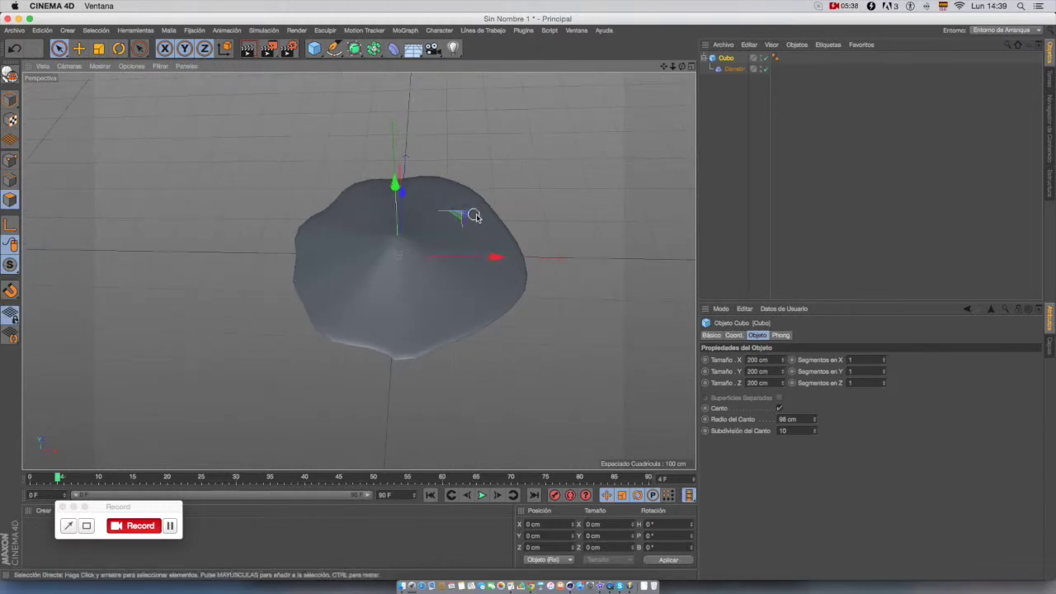
Set the cube's edge subdivision to 28 and its edge radius to 98 cm to smooth the melted shape.
left_click(818, 430)
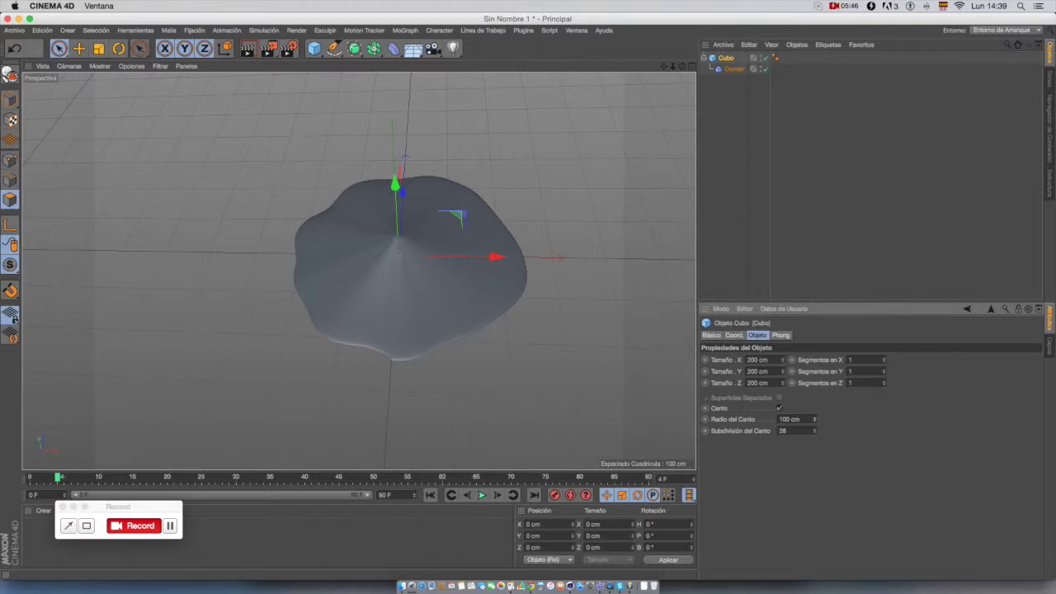
left_click_drag(814, 420, 809, 419)
left_click_drag(627, 354, 347, 355, "alt")
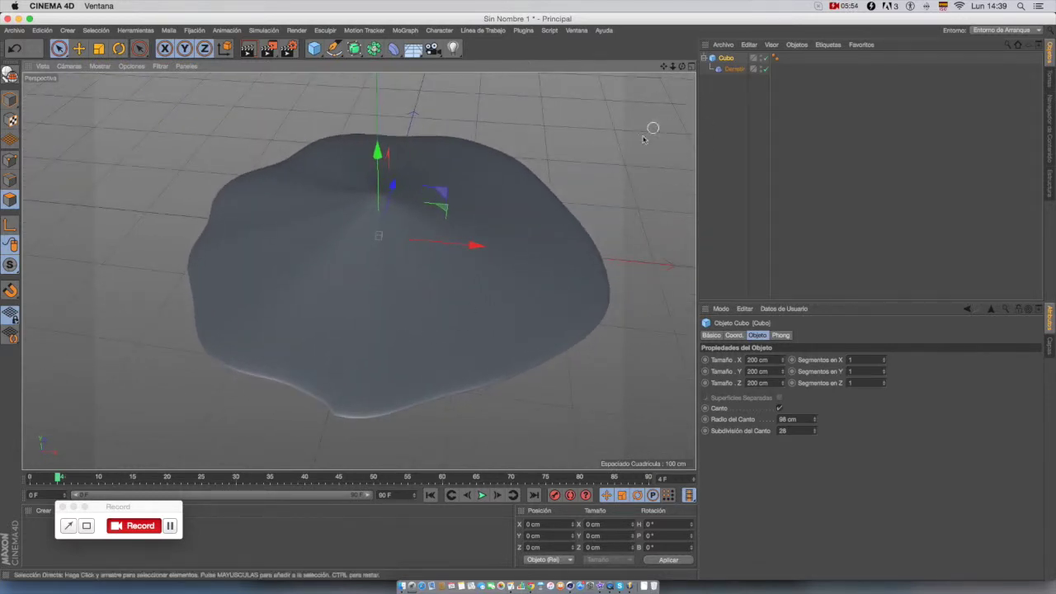
mouse_move(529, 302)
left_mouse_down("alt")
mouse_move(483, 245)
mouse_move(531, 233)
mouse_move(542, 269)
mouse_move(525, 294)
mouse_move(556, 319)
mouse_move(536, 239)
mouse_move(506, 238)
mouse_move(535, 278)
mouse_move(549, 255)
mouse_move(519, 239)
mouse_move(535, 266)
mouse_move(535, 227)
mouse_move(517, 222)
mouse_move(530, 247)
mouse_move(526, 291)
left_mouse_up("alt")
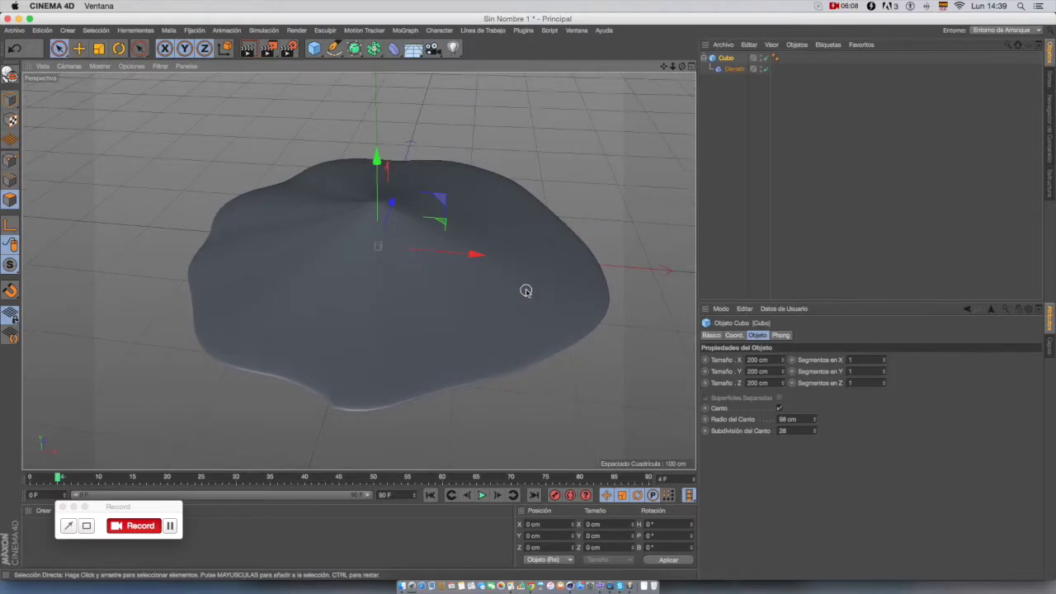